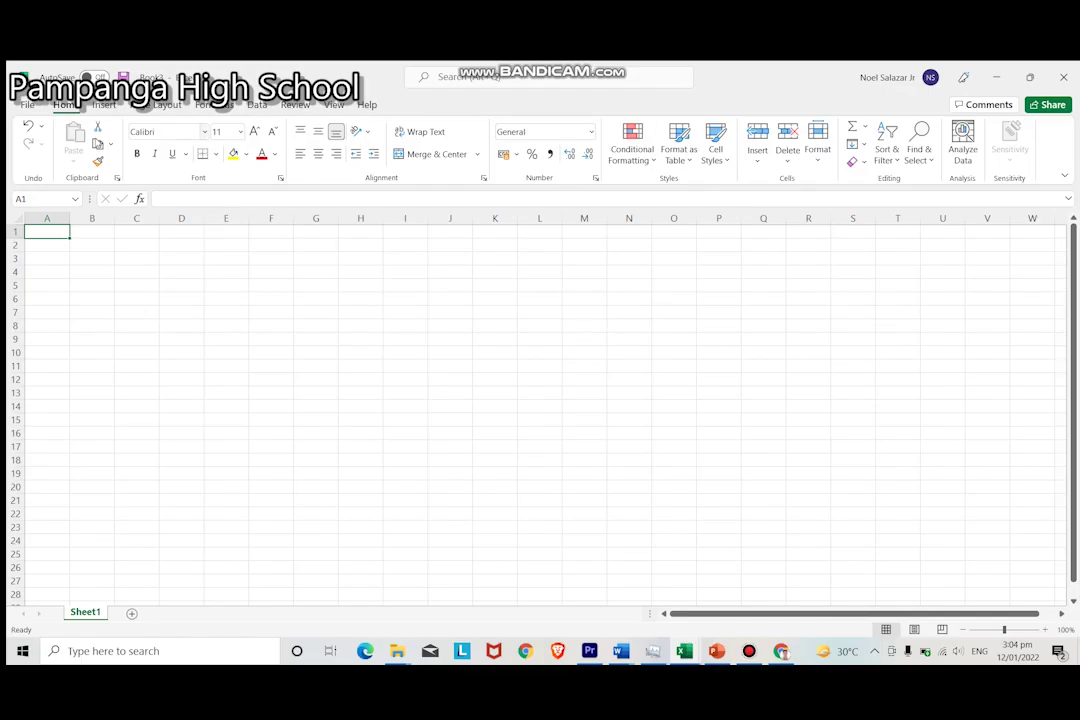
# - In Excel Options' Add-ins settings, pick Analysis ToolPak - VBA and bring up the Add-ins list
pyautogui.click(28, 106)
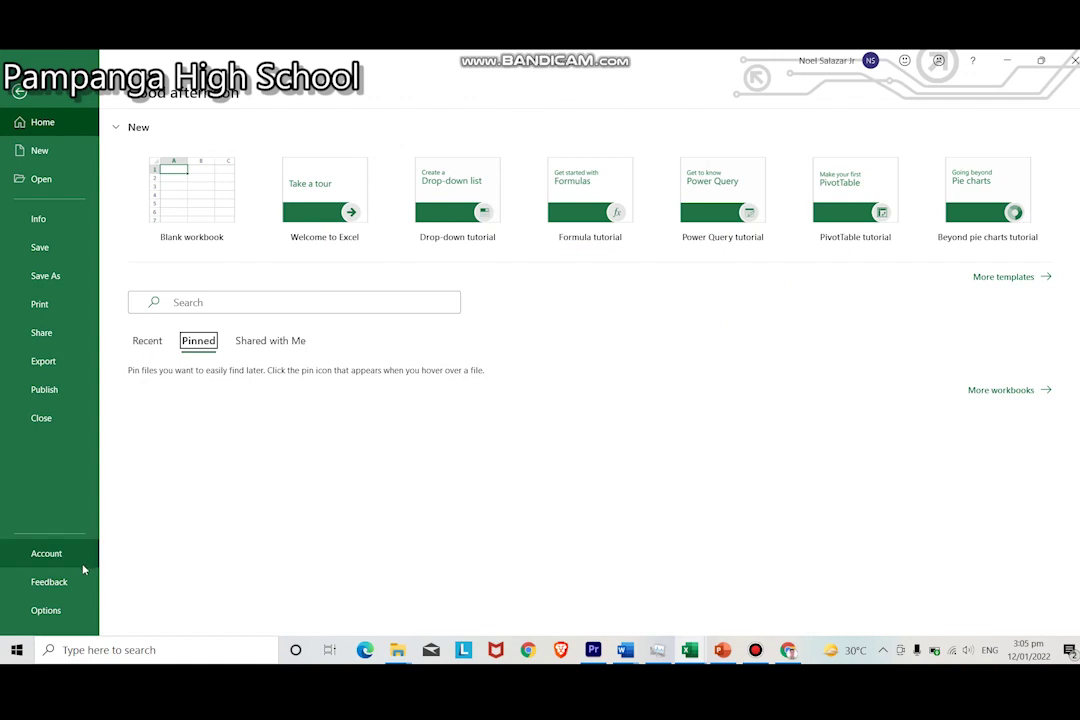
pyautogui.click(68, 613)
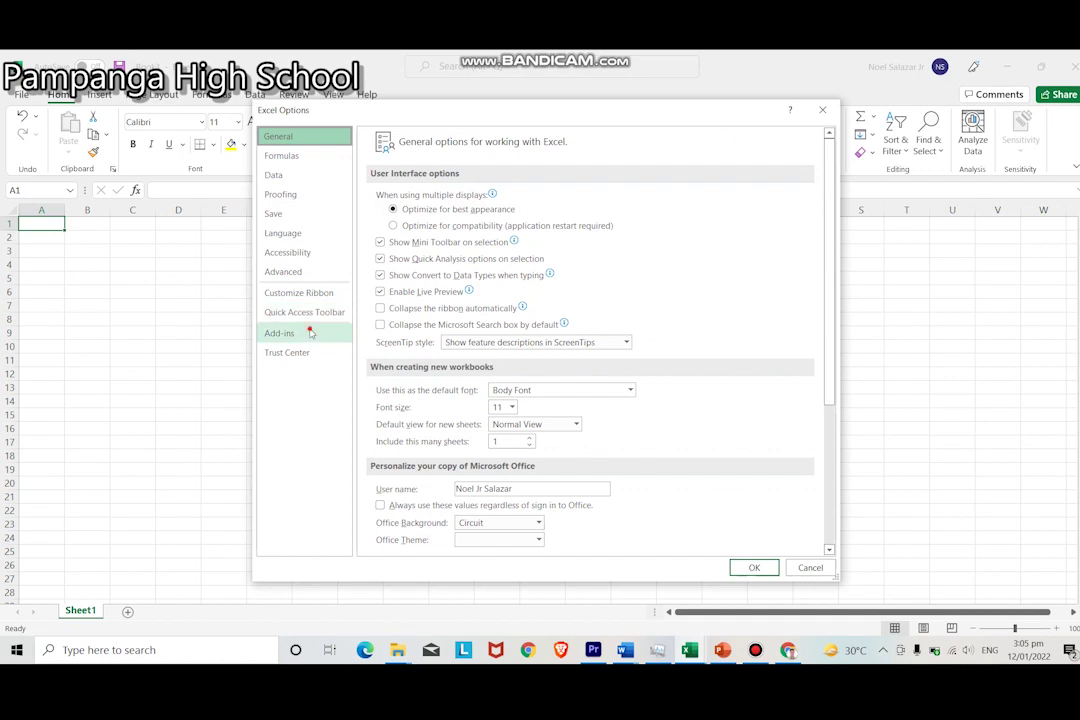
pyautogui.click(308, 332)
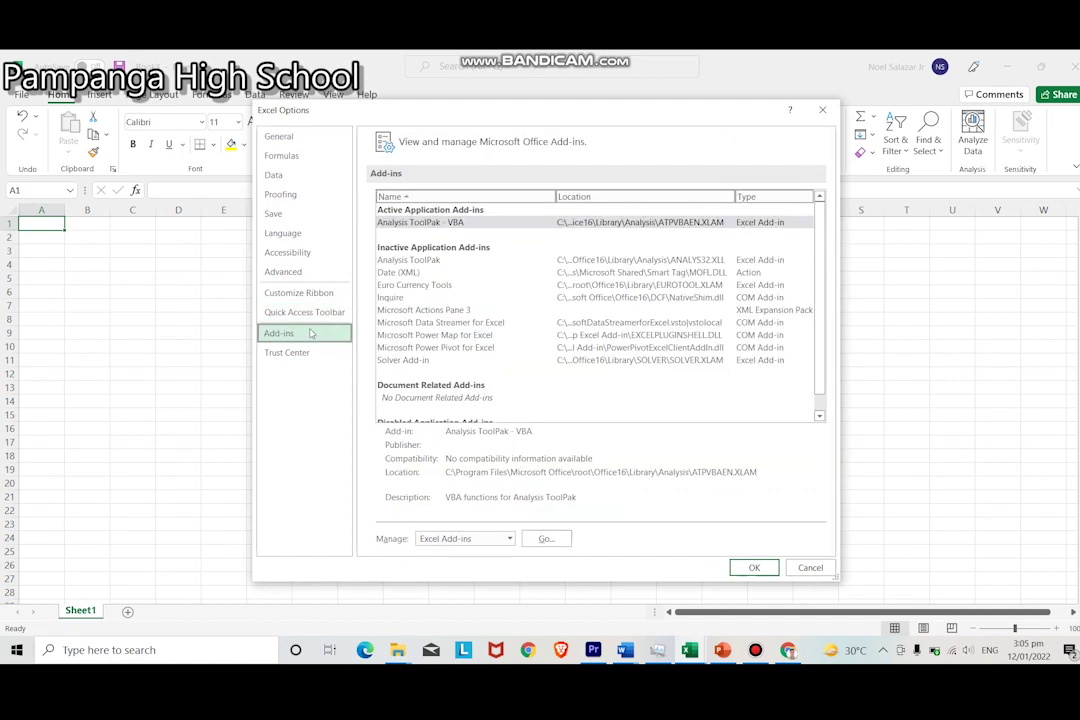
pyautogui.click(500, 225)
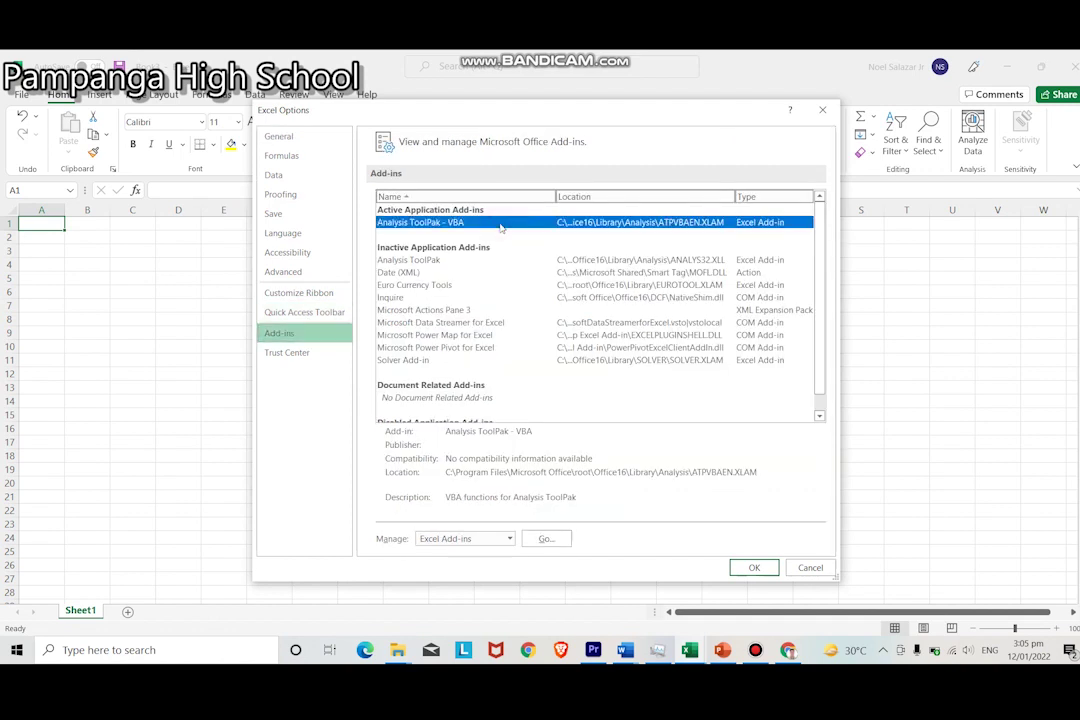
pyautogui.click(545, 539)
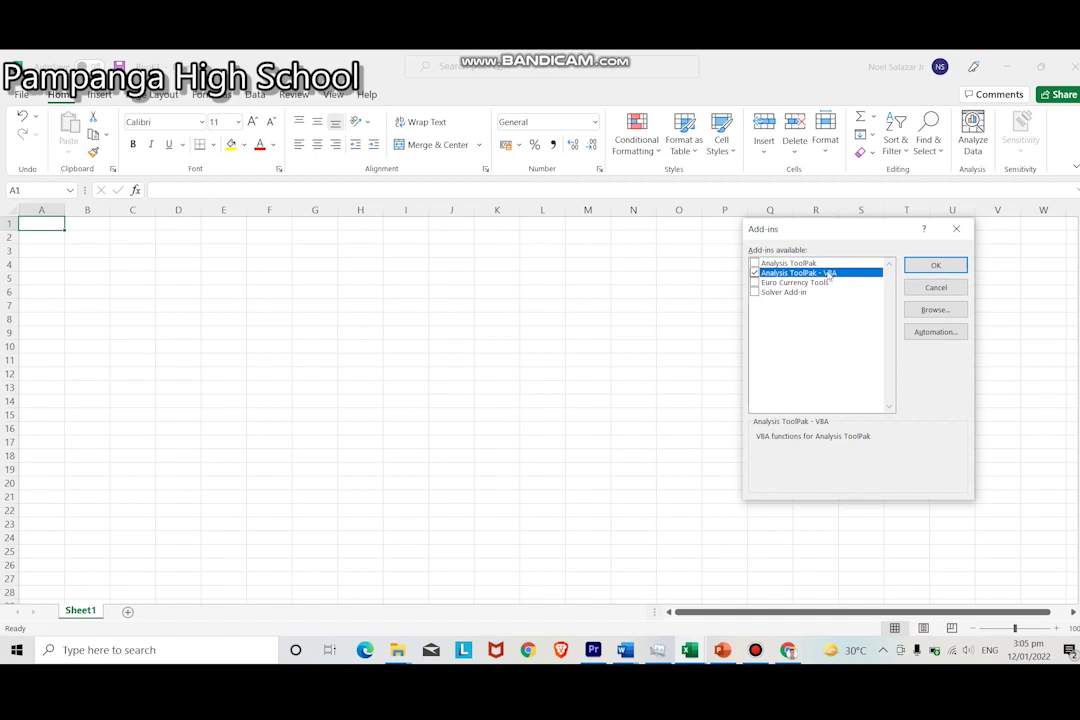
# - Confirm the Add-ins dialog to activate Analysis ToolPak - VBA
pyautogui.click(932, 267)
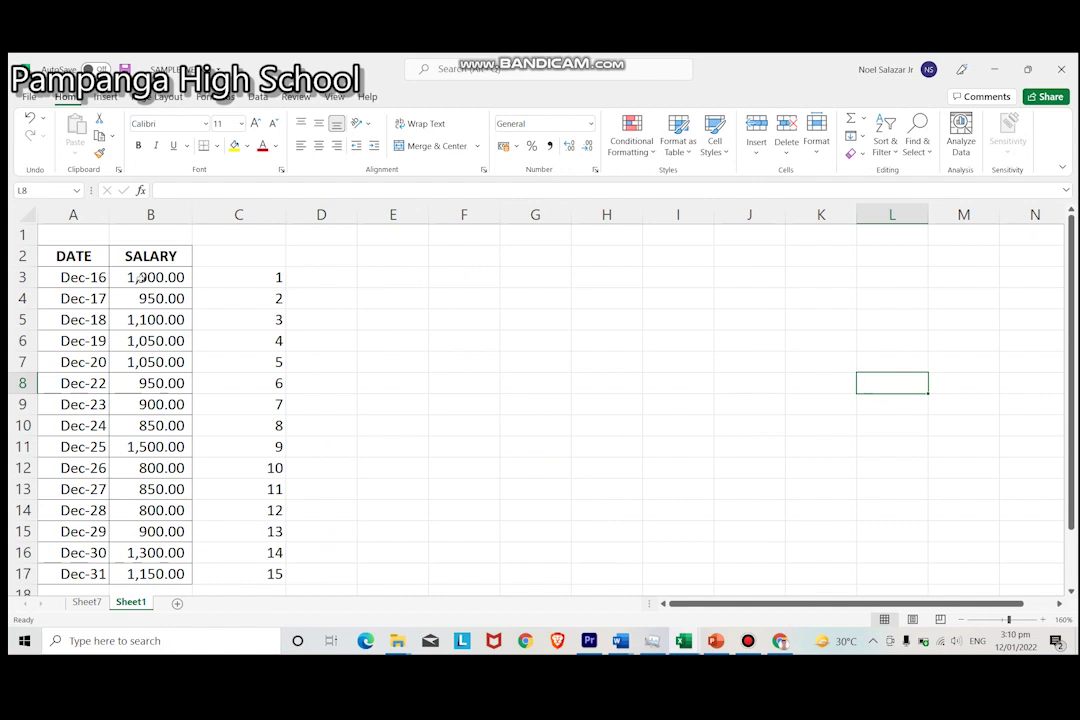
# - Open Data Analysis from the Data tab and choose Descriptive Statistics
pyautogui.click(151, 215)
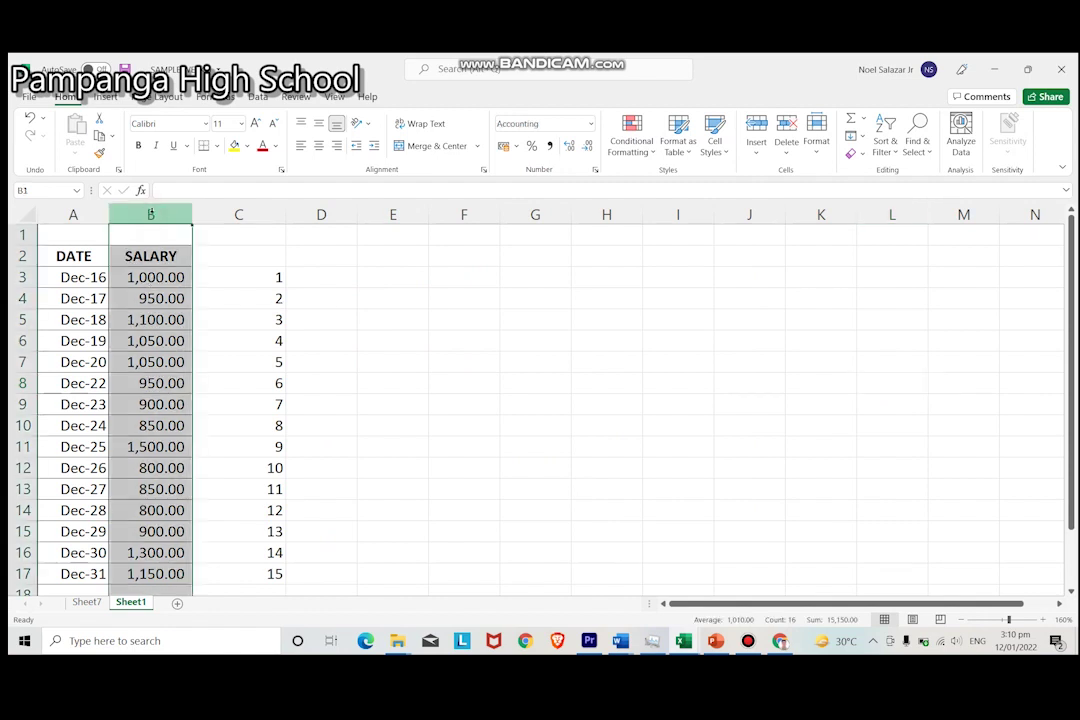
pyautogui.click(386, 371)
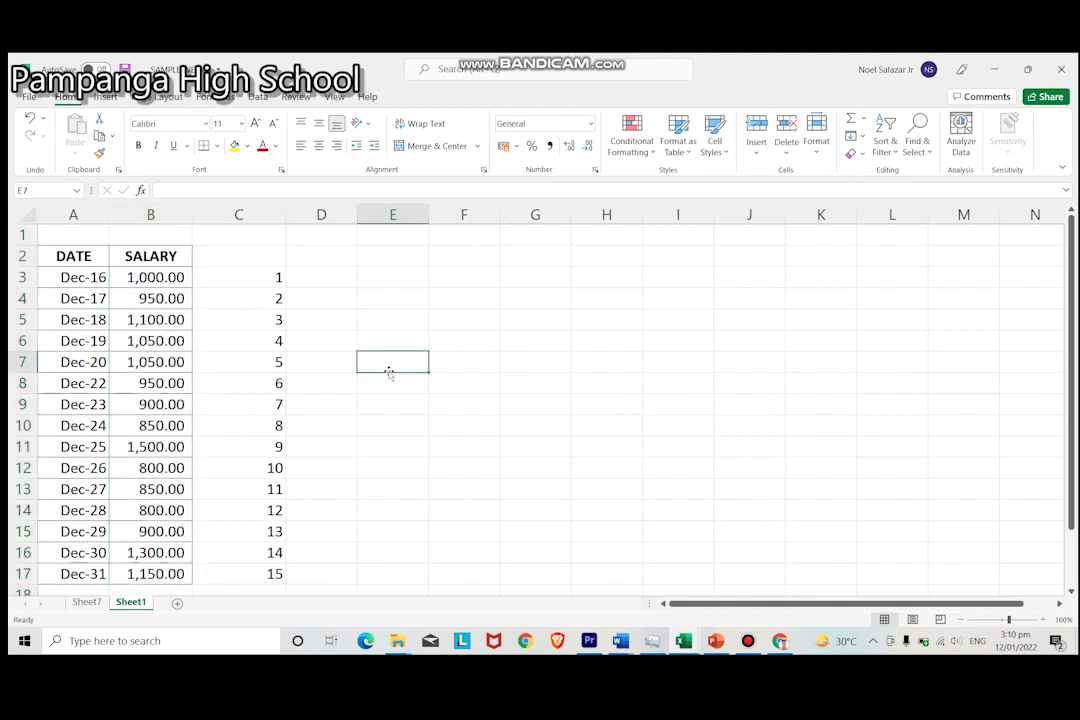
pyautogui.click(257, 98)
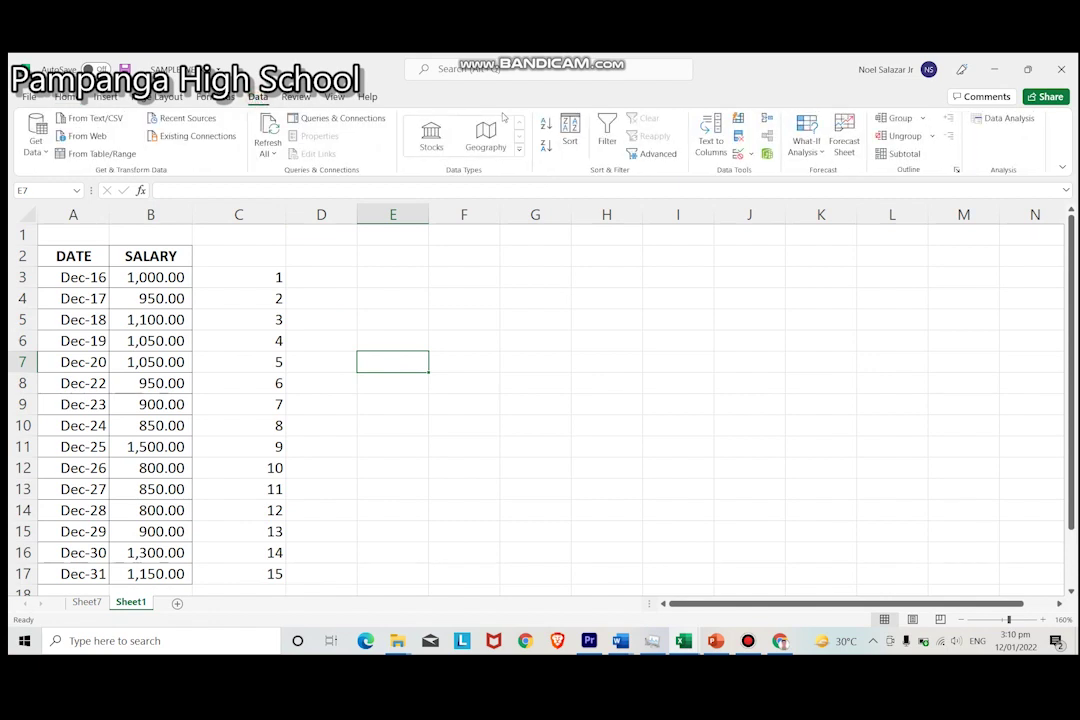
pyautogui.click(995, 118)
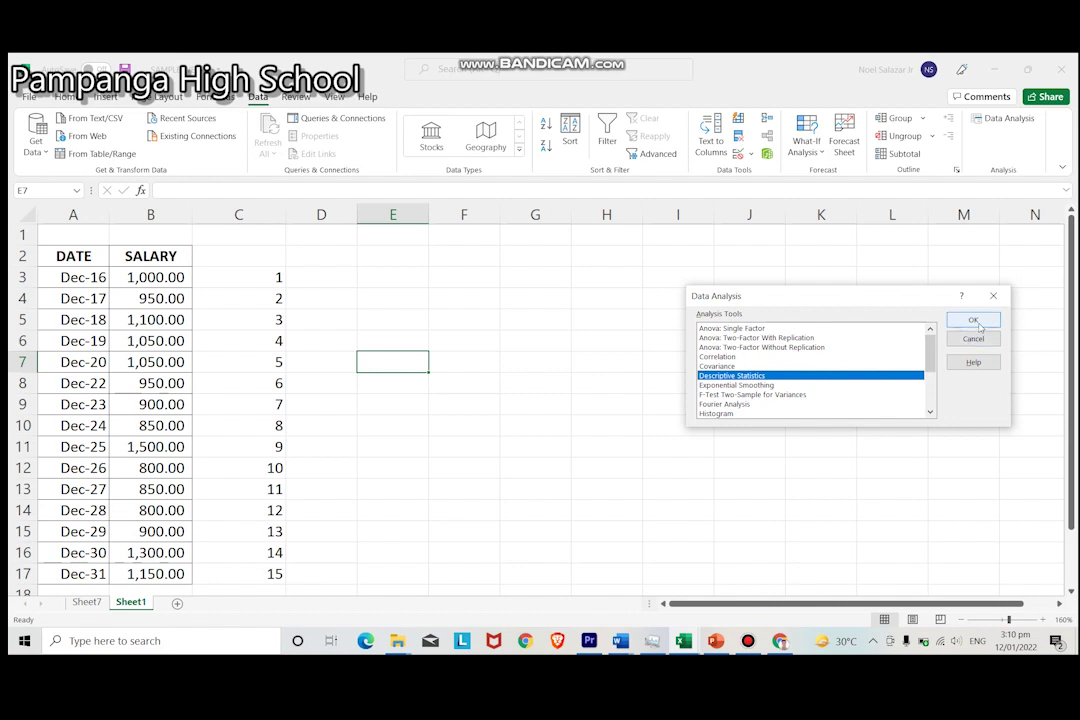
# - Run Descriptive Statistics on $B$2:$B$17 with Labels in First Row, output to a new worksheet
pyautogui.click(973, 321)
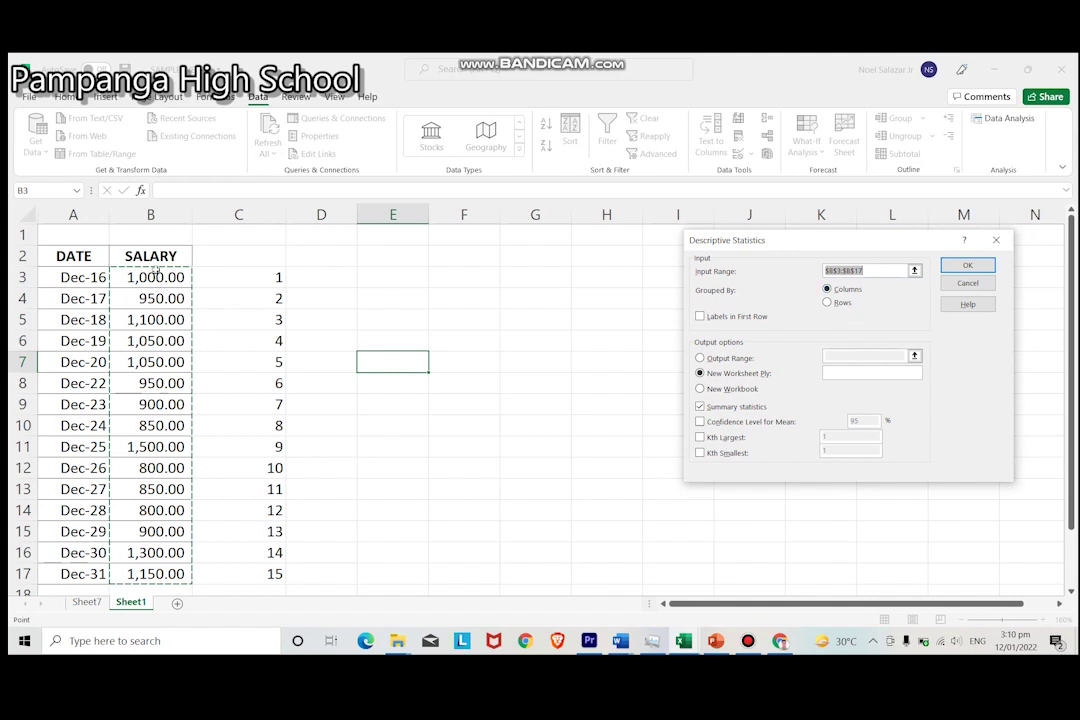
pyautogui.moveTo(150, 256); pyautogui.dragTo(148, 576)
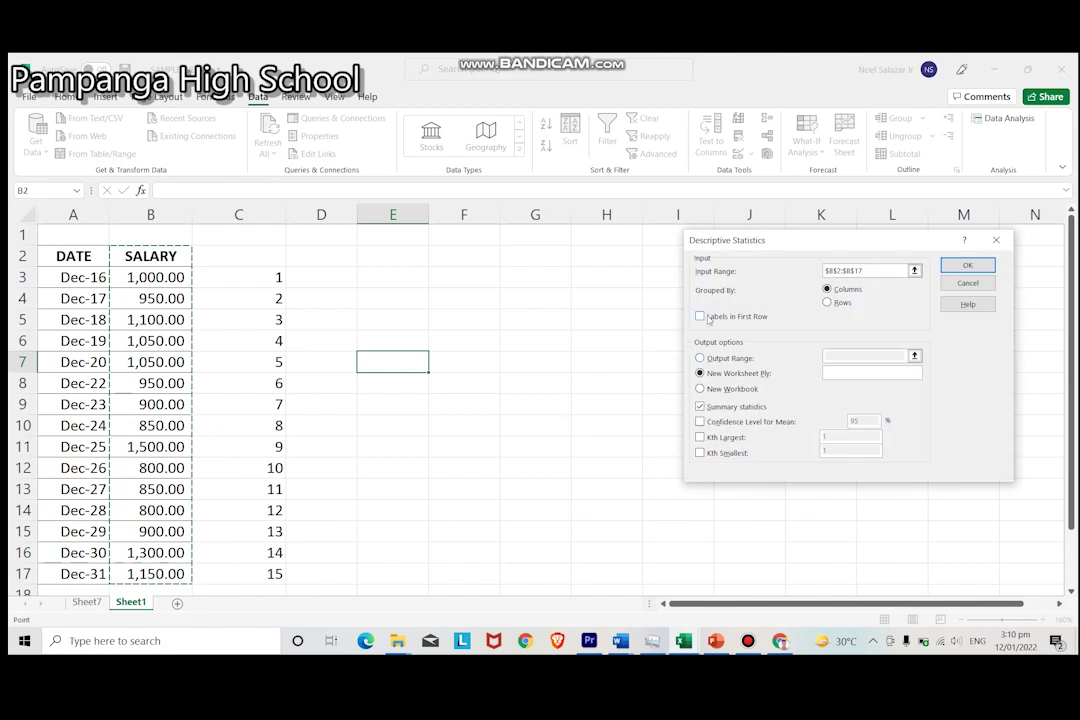
pyautogui.click(701, 316)
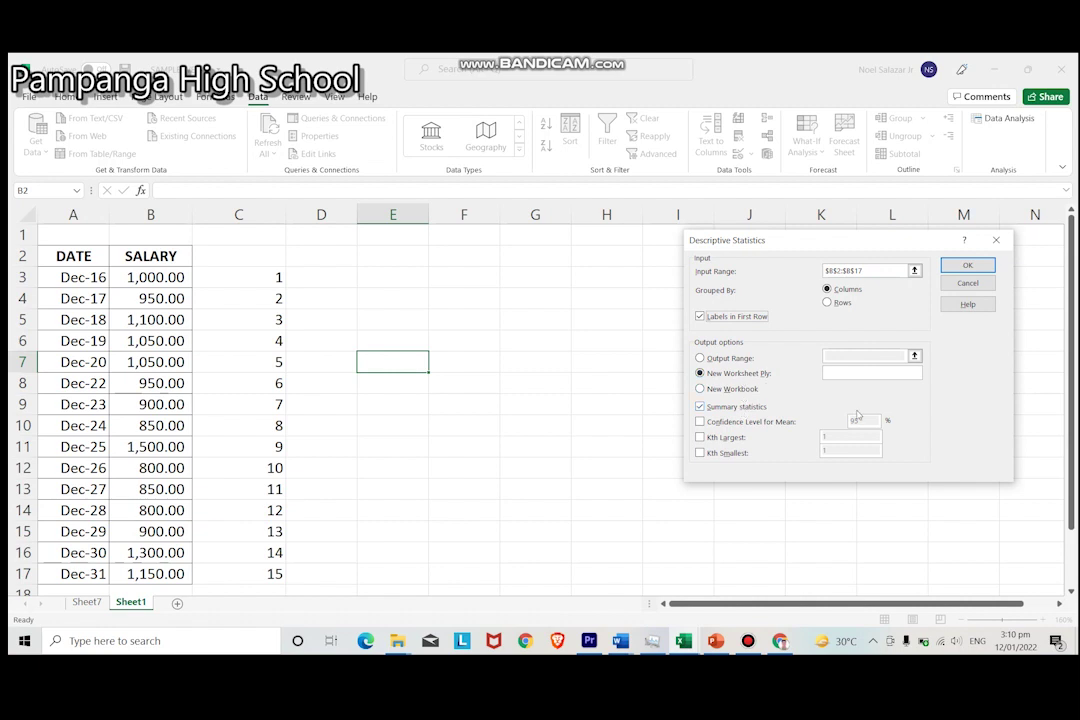
pyautogui.click(966, 265)
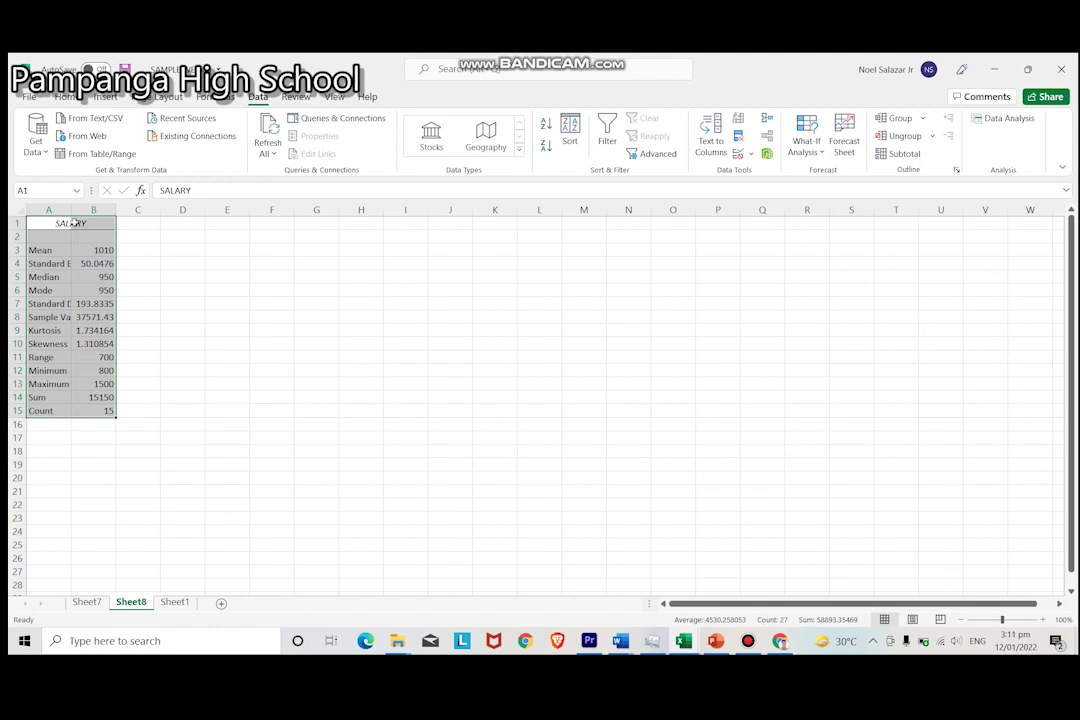
# - AutoFit columns A and B so labels like Standard Deviation and values like 193.833507 show fully
pyautogui.doubleClick(72, 216)
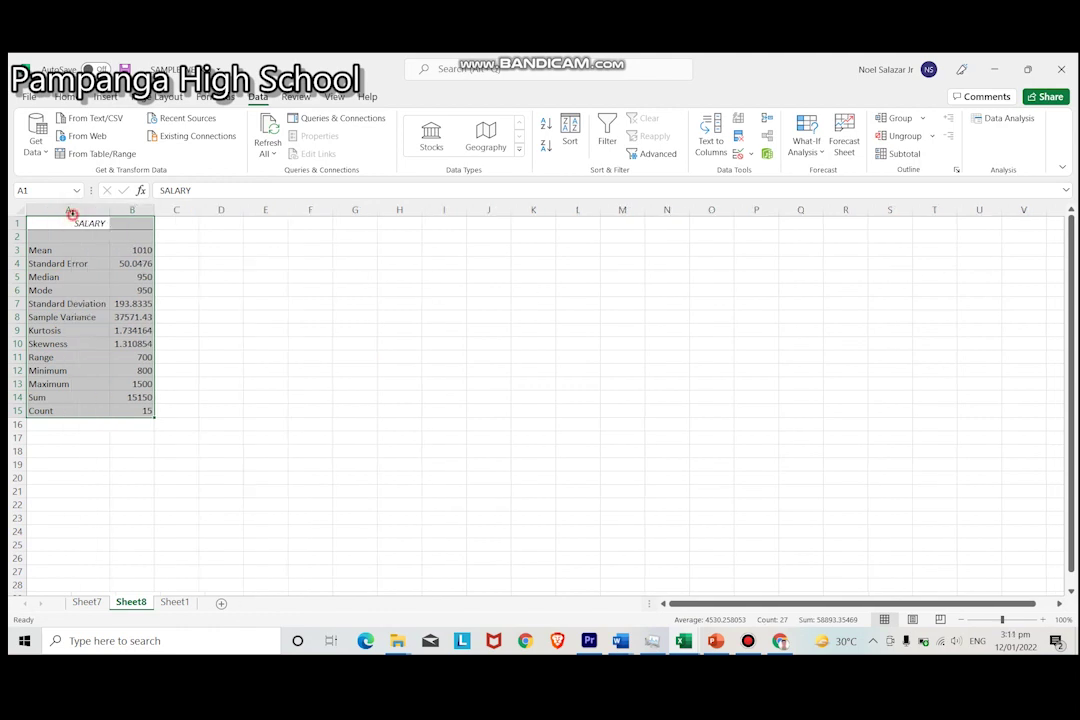
pyautogui.moveTo(152, 215); pyautogui.dragTo(152, 215)
pyautogui.doubleClick(152, 215)
pyautogui.click(362, 356)
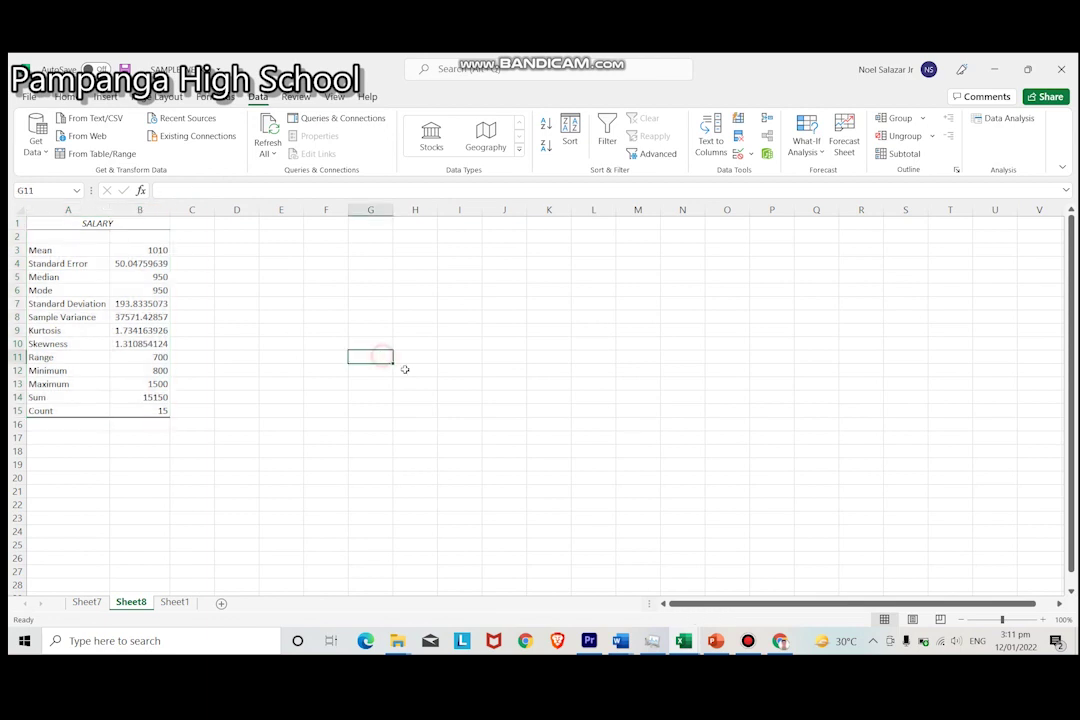
pyautogui.scroll(4, 402, 370)
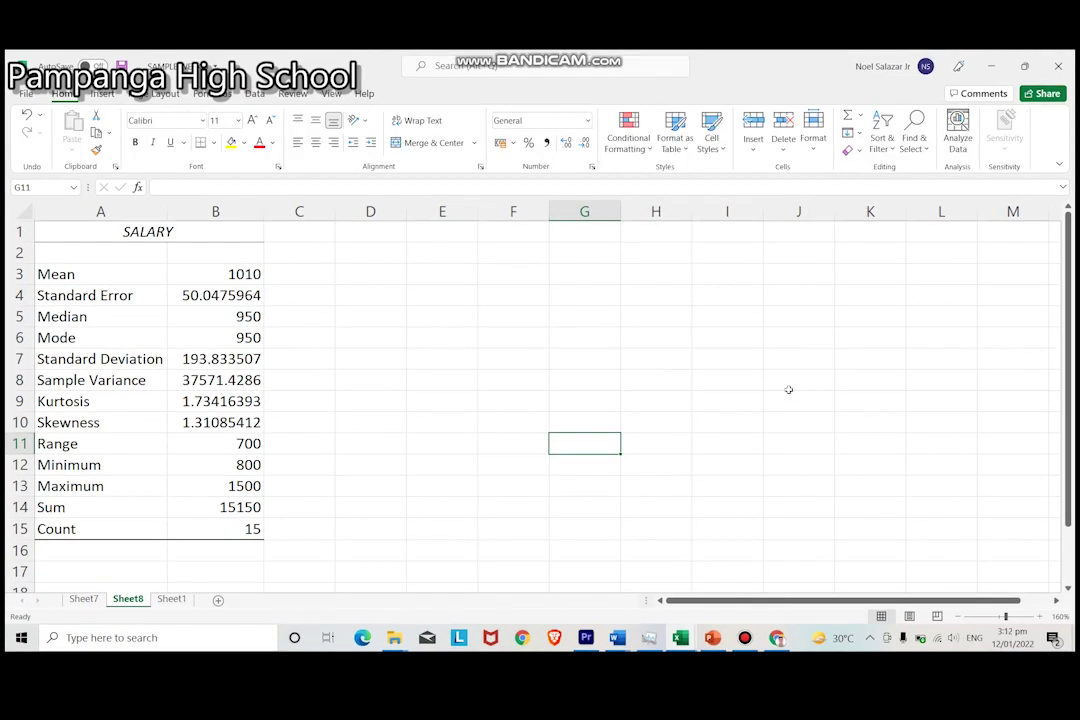
pyautogui.click(726, 379)
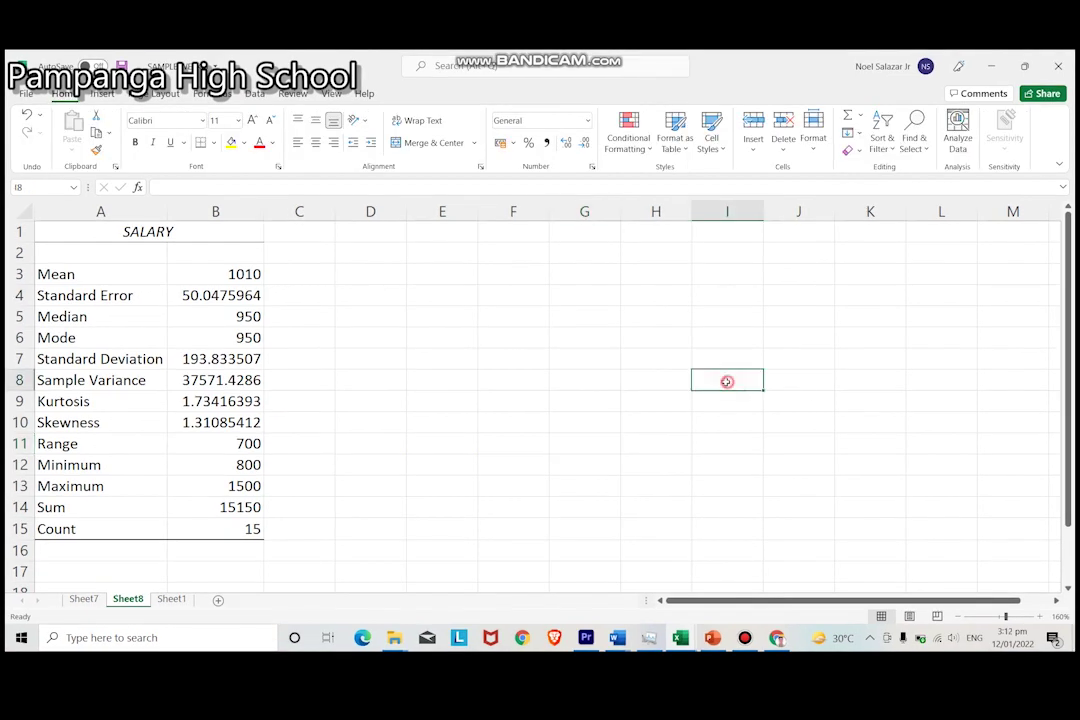
# - Fill the Mean, Median, Mode and Range values (B3, B5, B6, B11) yellow
pyautogui.click(249, 274)
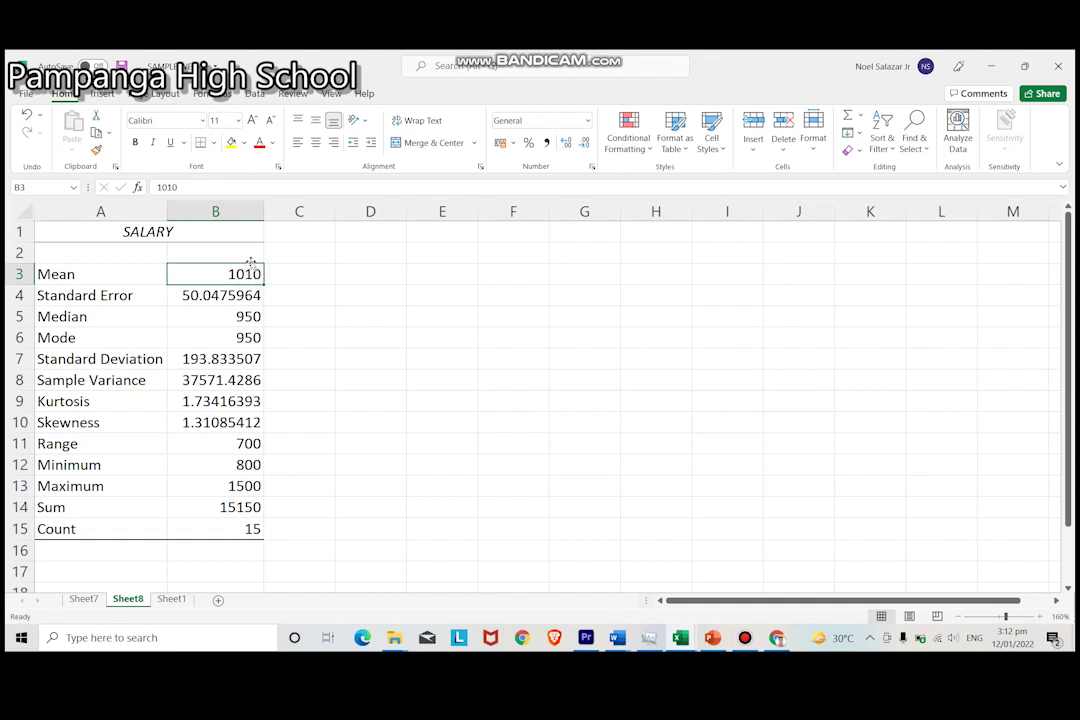
pyautogui.click(231, 142)
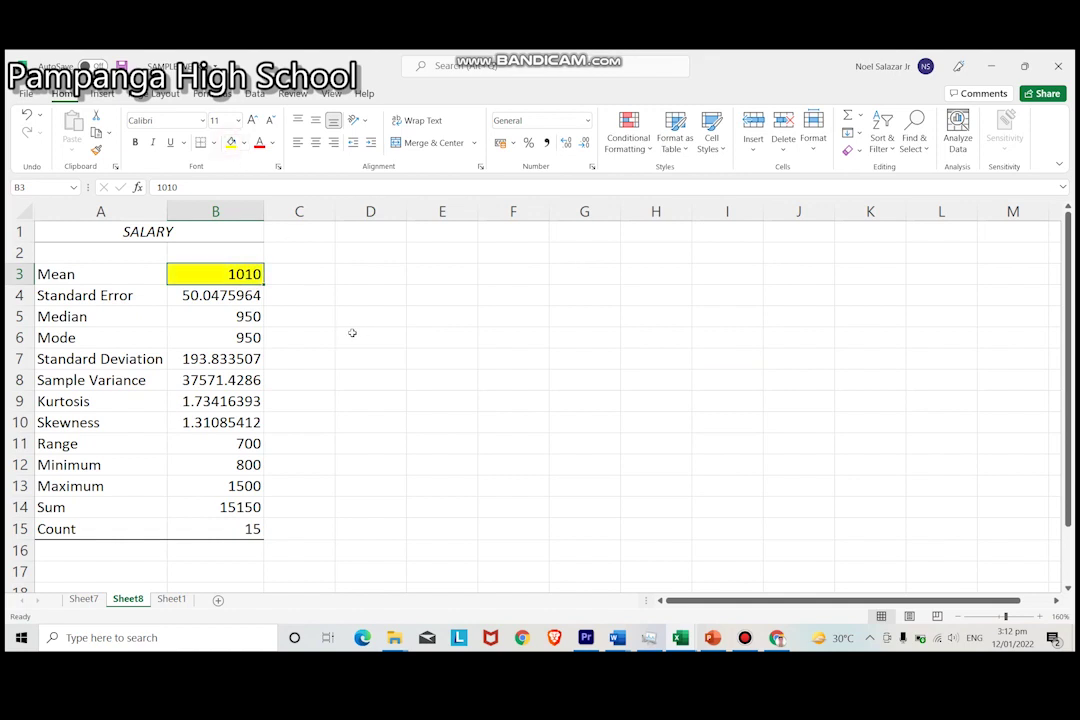
pyautogui.click(225, 316)
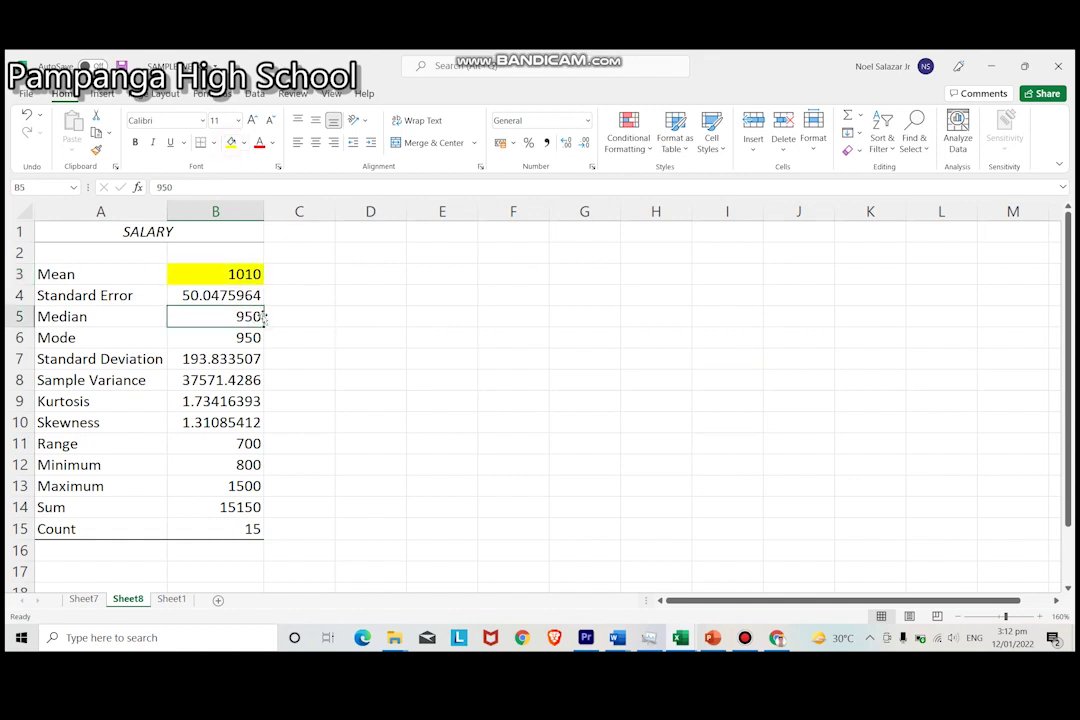
pyautogui.click(231, 142)
pyautogui.click(344, 336)
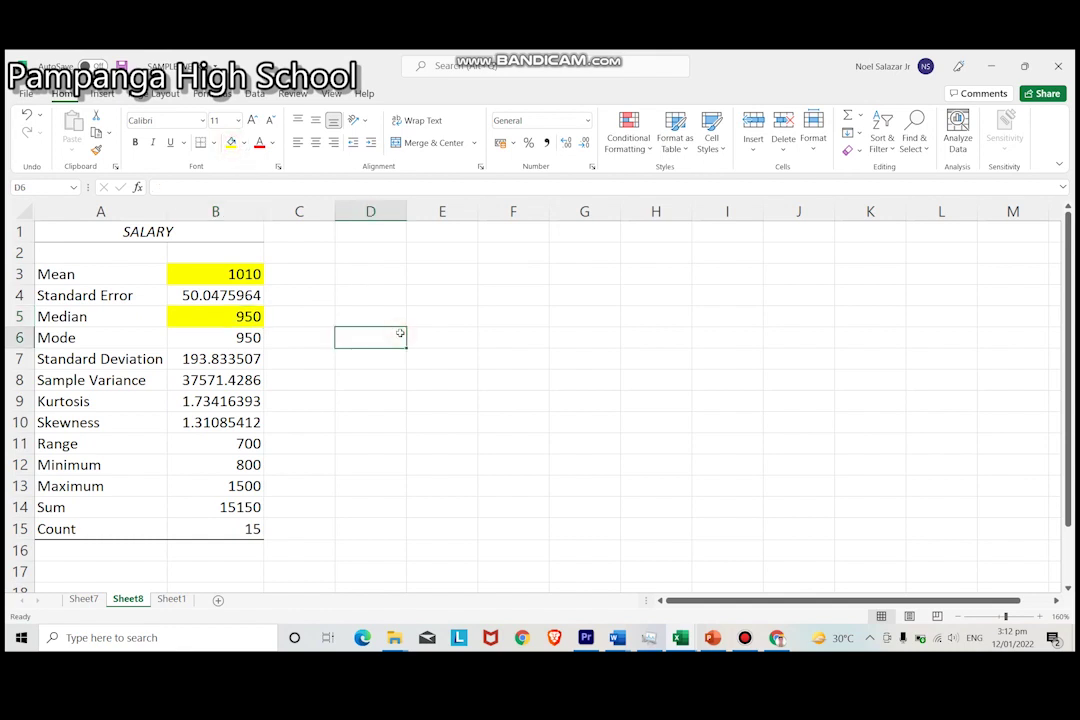
pyautogui.click(215, 337)
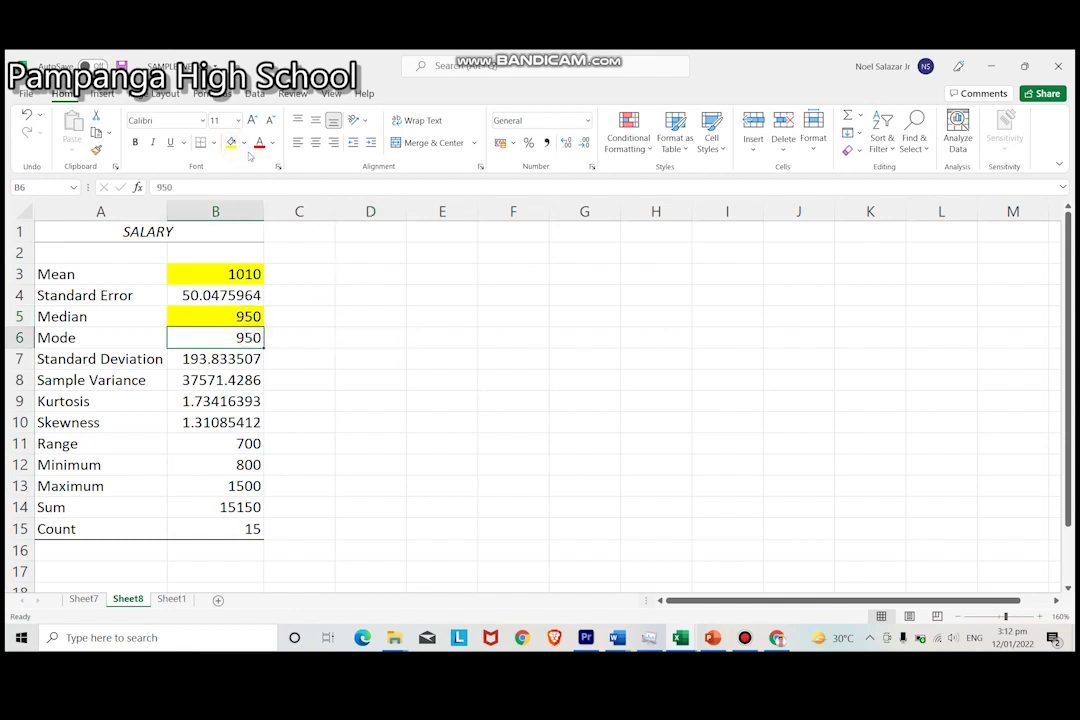
pyautogui.click(233, 143)
pyautogui.click(415, 320)
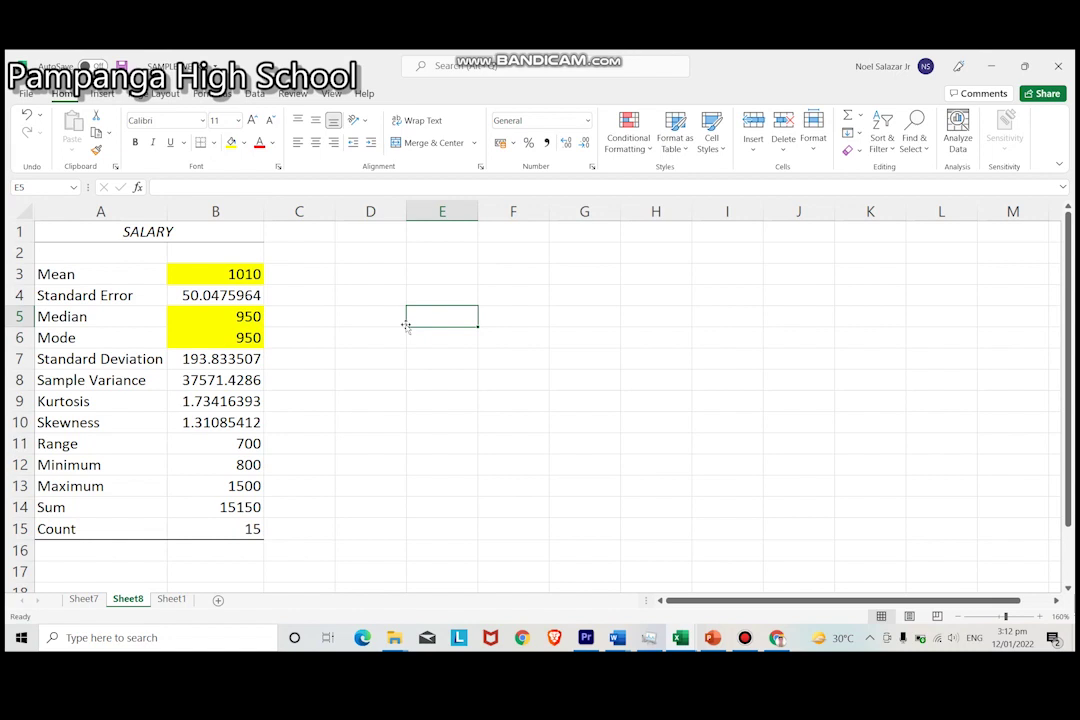
pyautogui.click(232, 446)
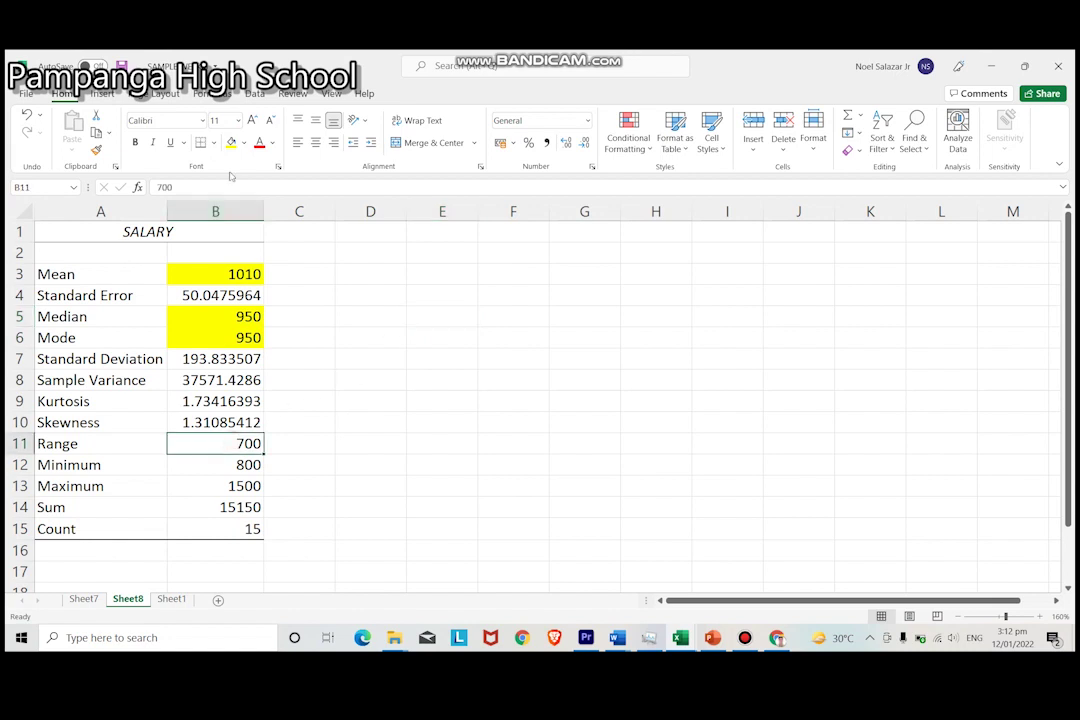
pyautogui.click(231, 142)
pyautogui.click(361, 408)
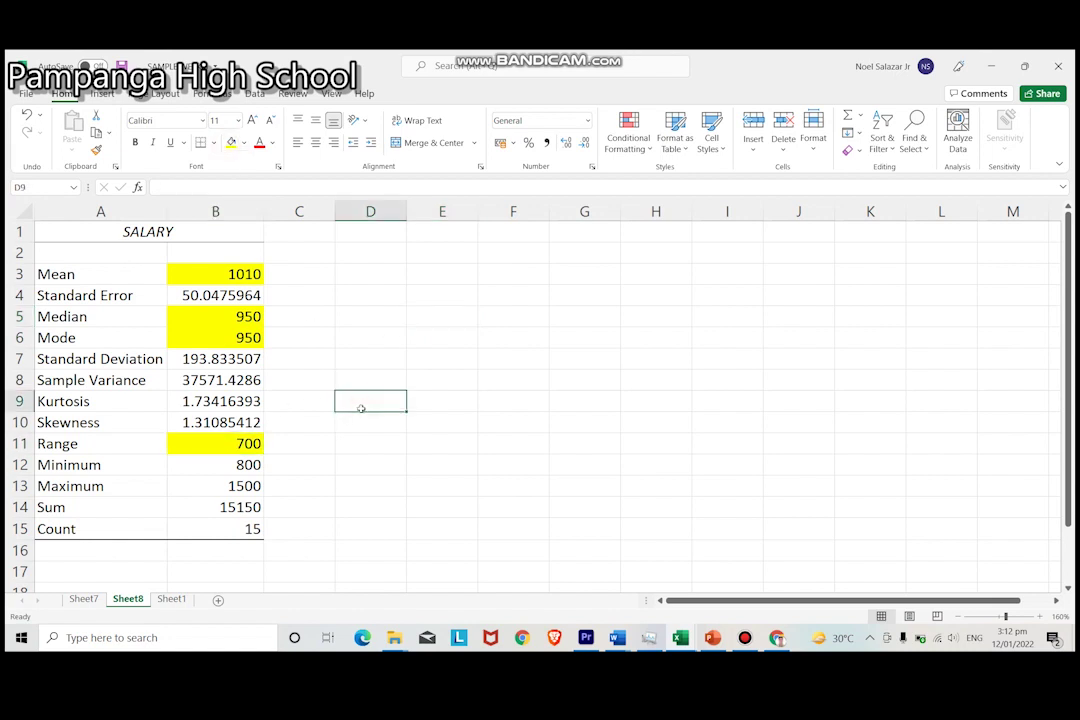
# - Fill the Sample Variance and Standard Deviation cells yellow as well
pyautogui.click(245, 383)
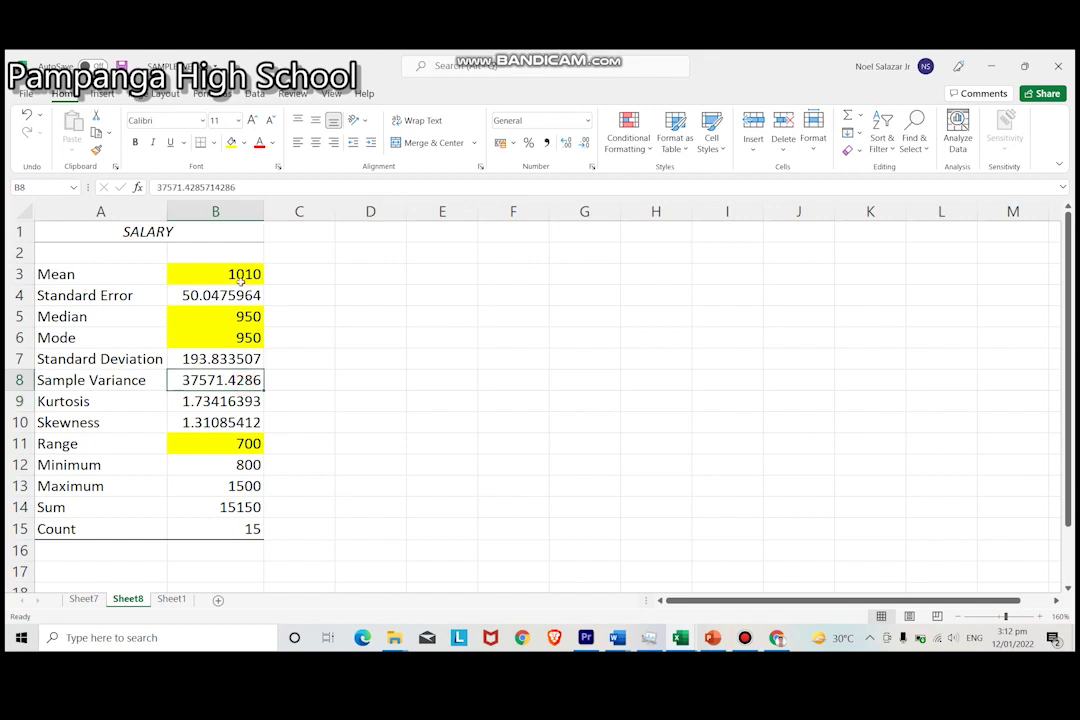
pyautogui.click(231, 142)
pyautogui.click(513, 357)
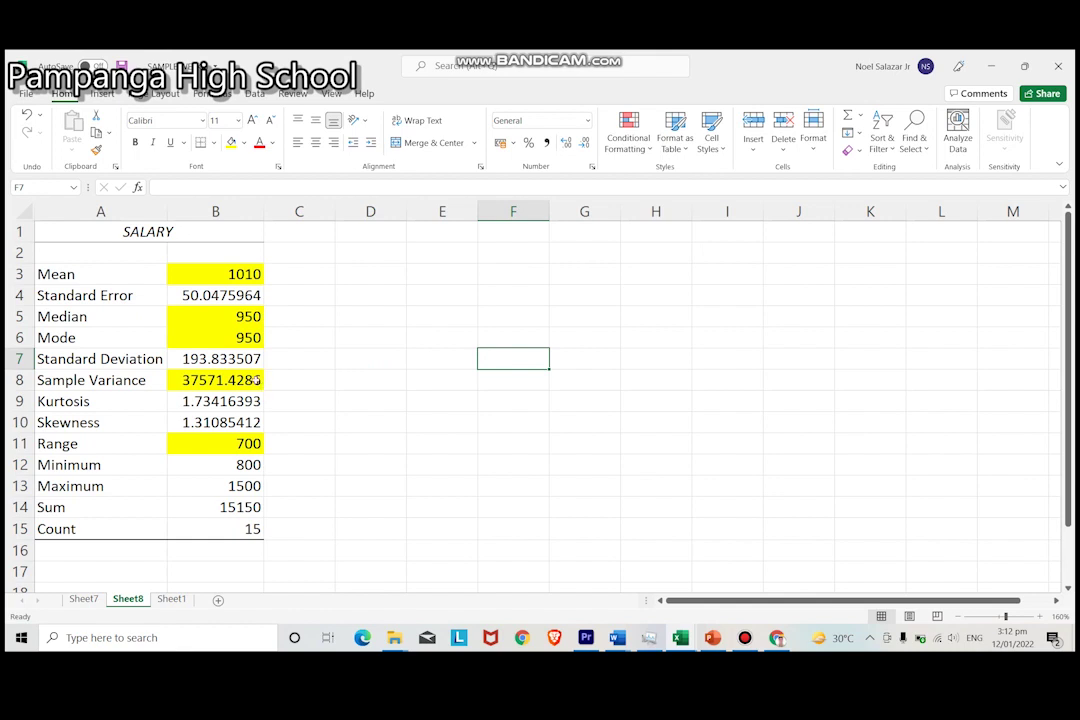
pyautogui.click(245, 358)
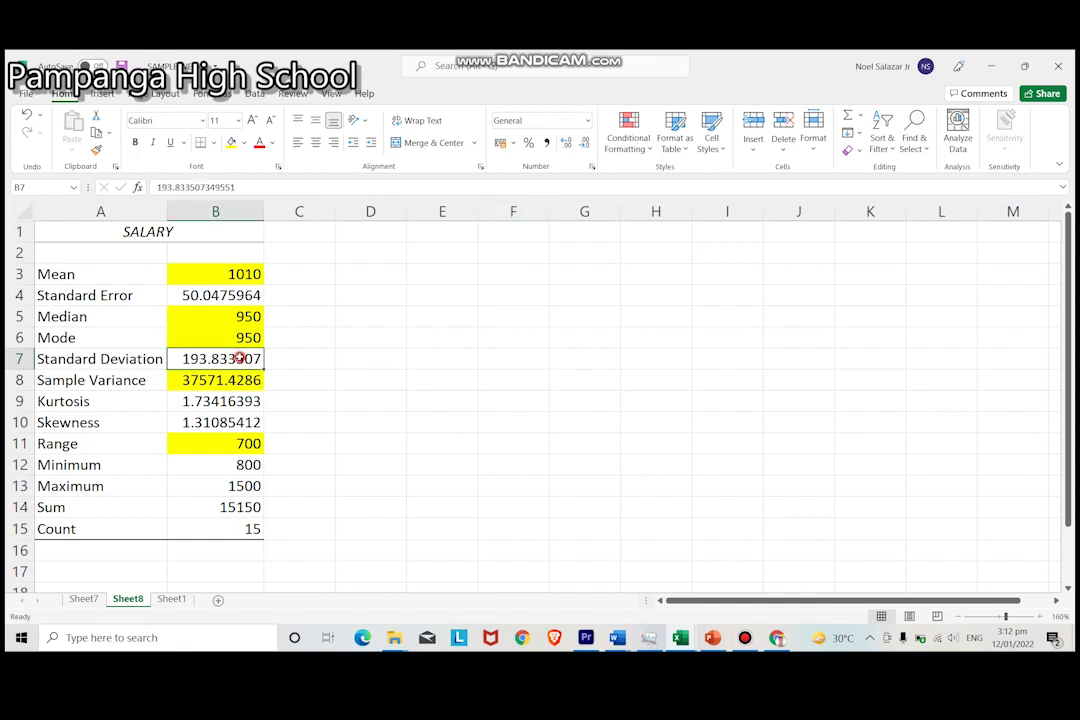
pyautogui.click(230, 142)
pyautogui.click(411, 432)
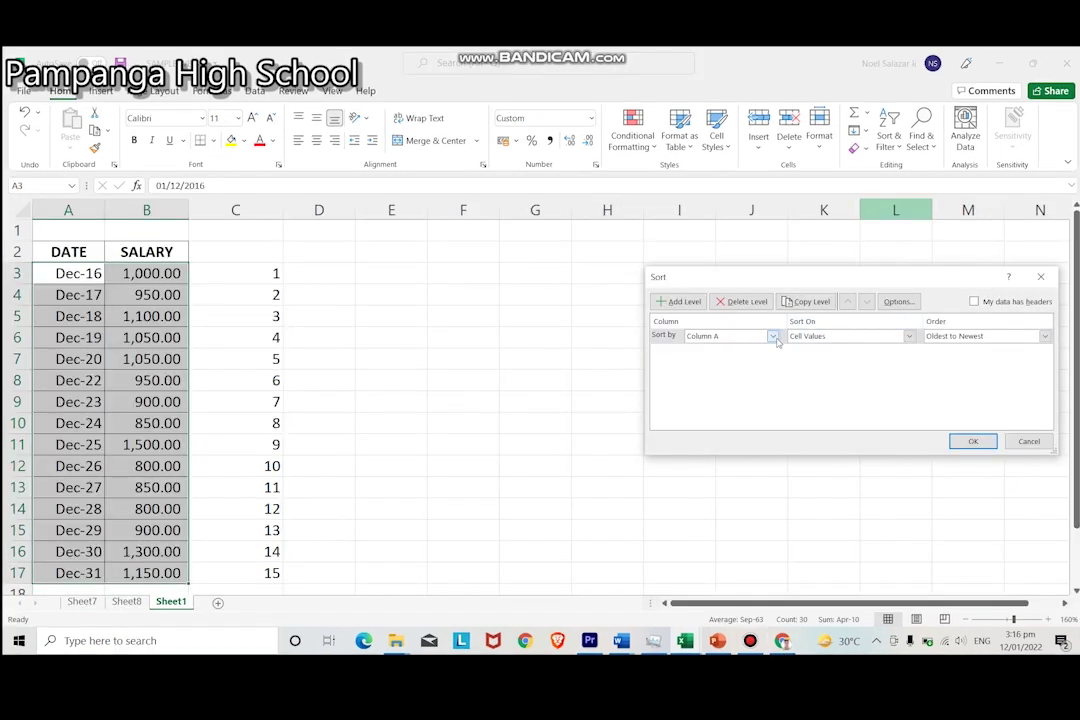
# - Sort the data by Column B (SALARY), Smallest to Largest
pyautogui.click(772, 338)
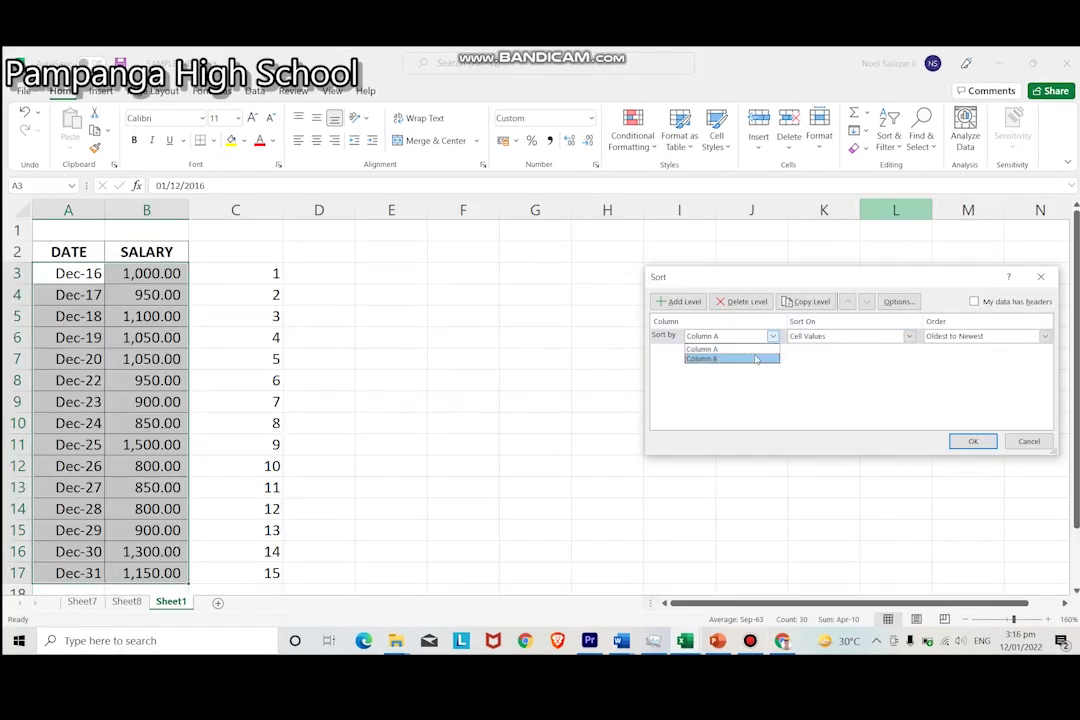
pyautogui.click(755, 358)
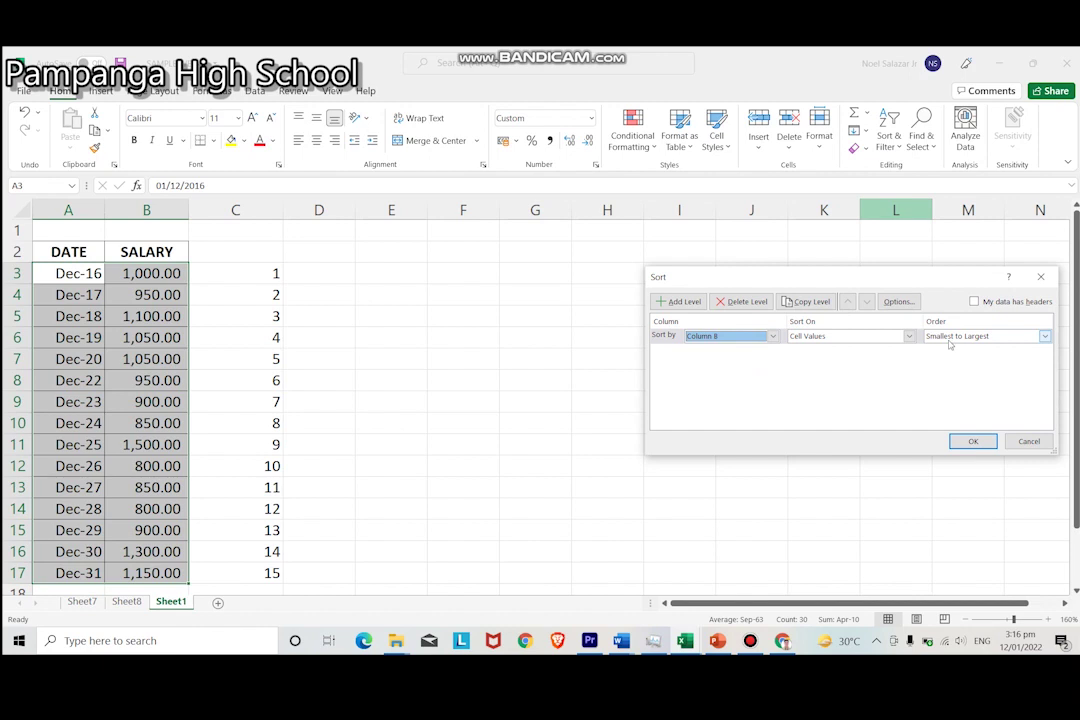
pyautogui.click(972, 441)
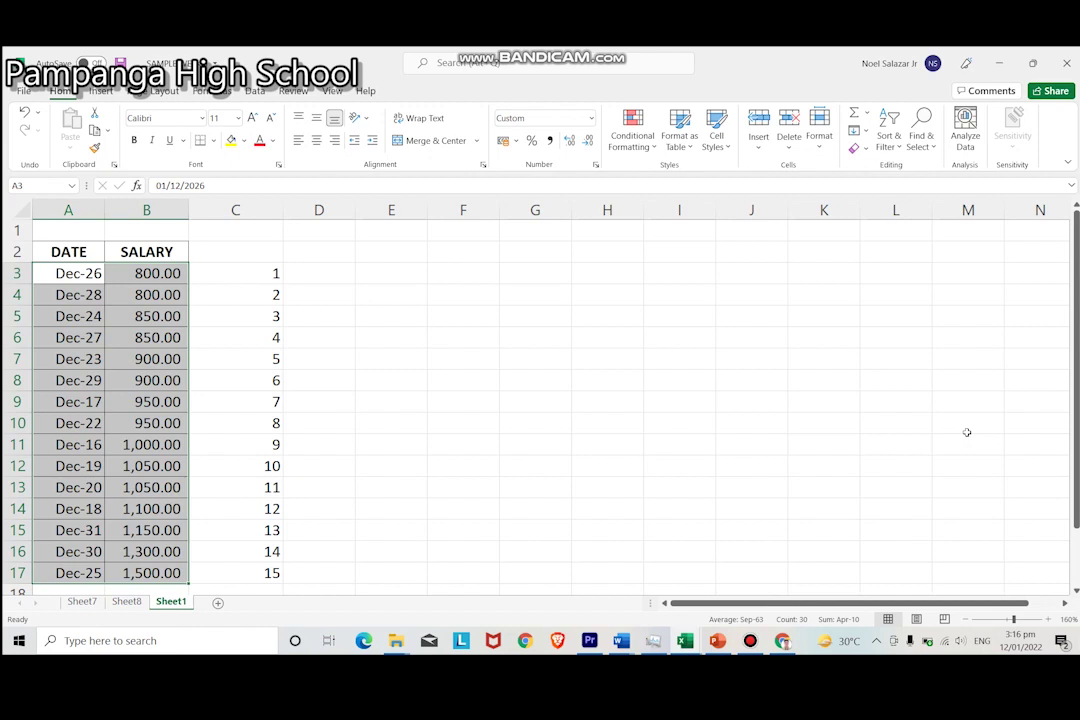
# - Enter =15*.75 beside the Q3 = N x 3/4 note to get position 11.25
pyautogui.click(571, 465)
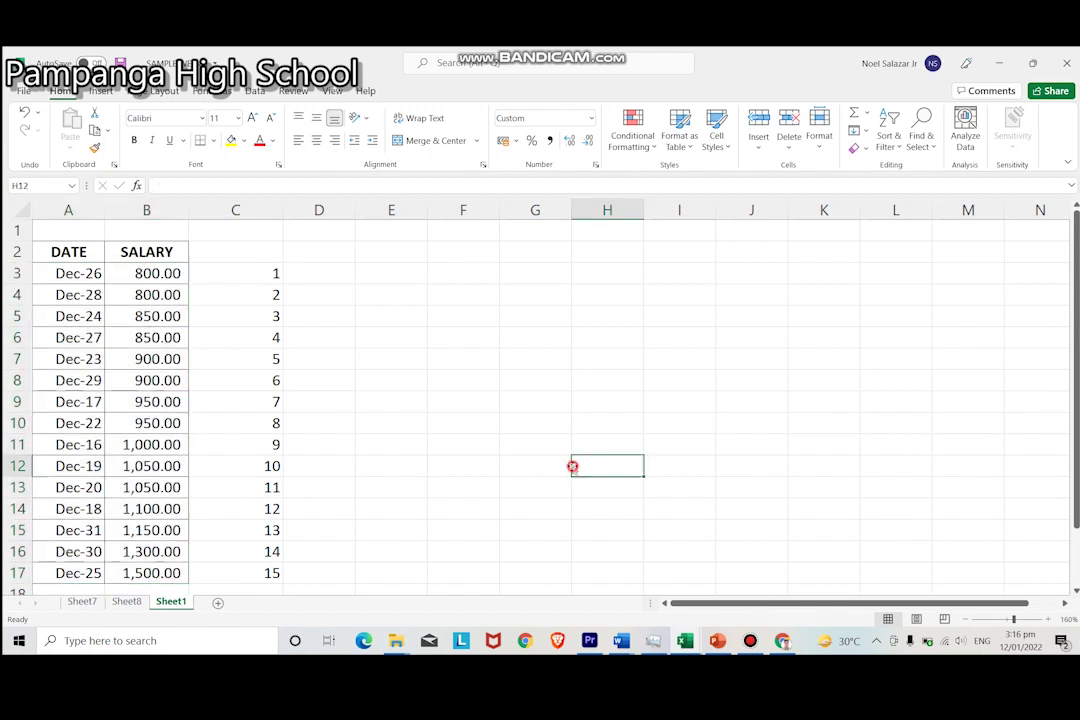
pyautogui.scroll(-2, 569, 463)
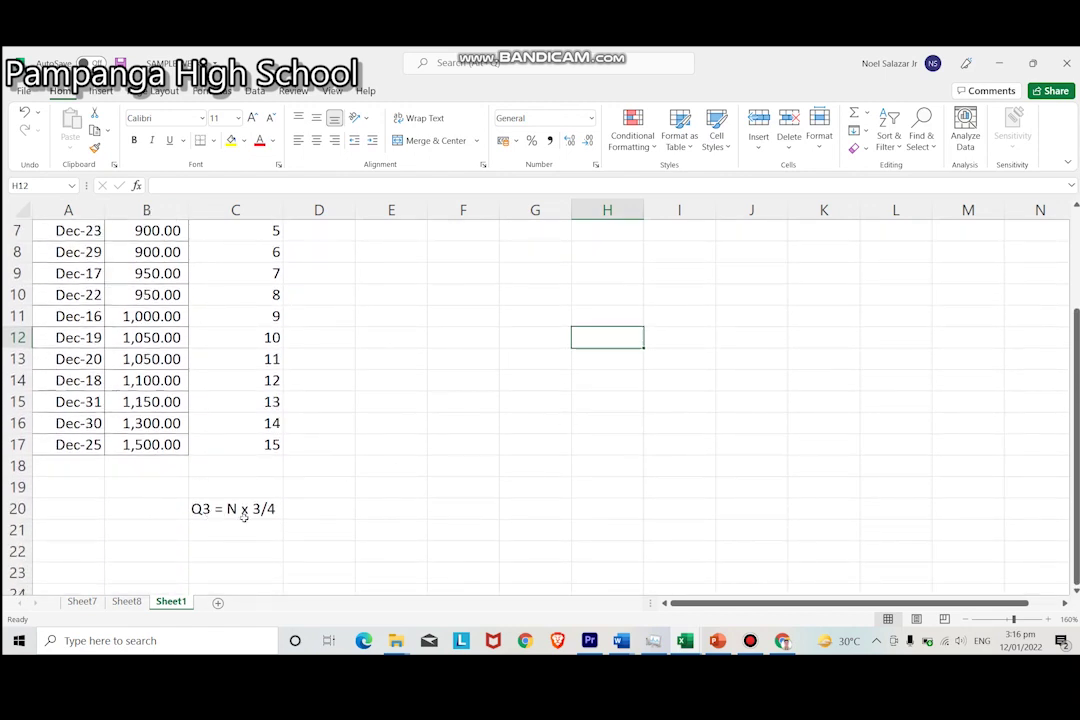
pyautogui.click(314, 510)
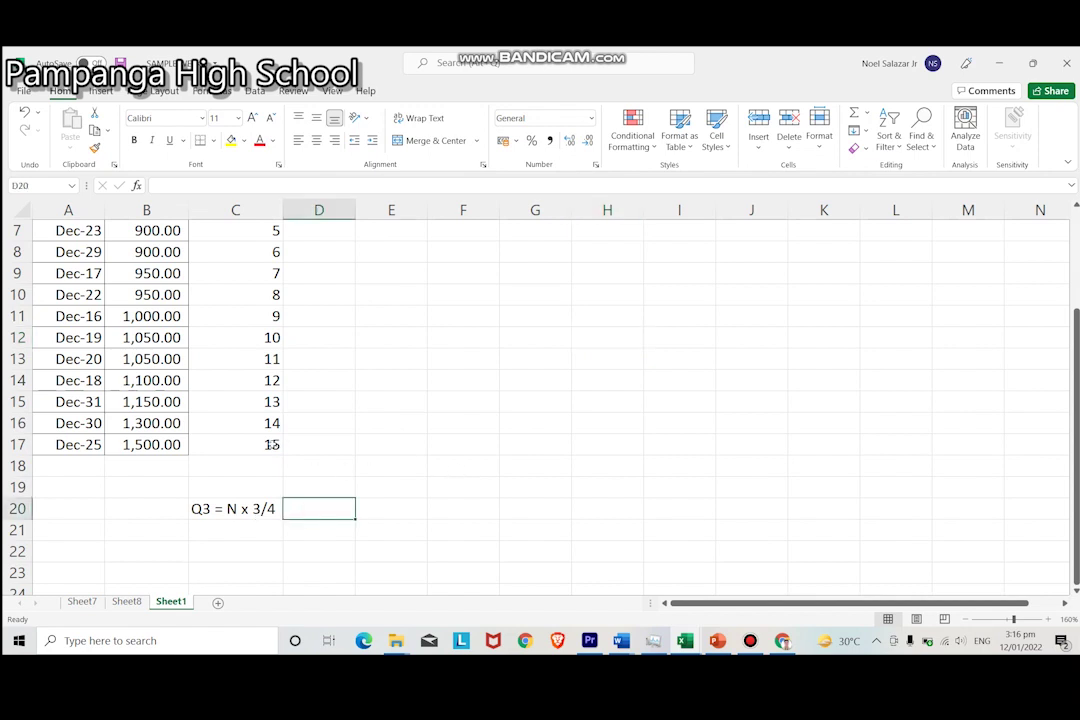
pyautogui.click(262, 444)
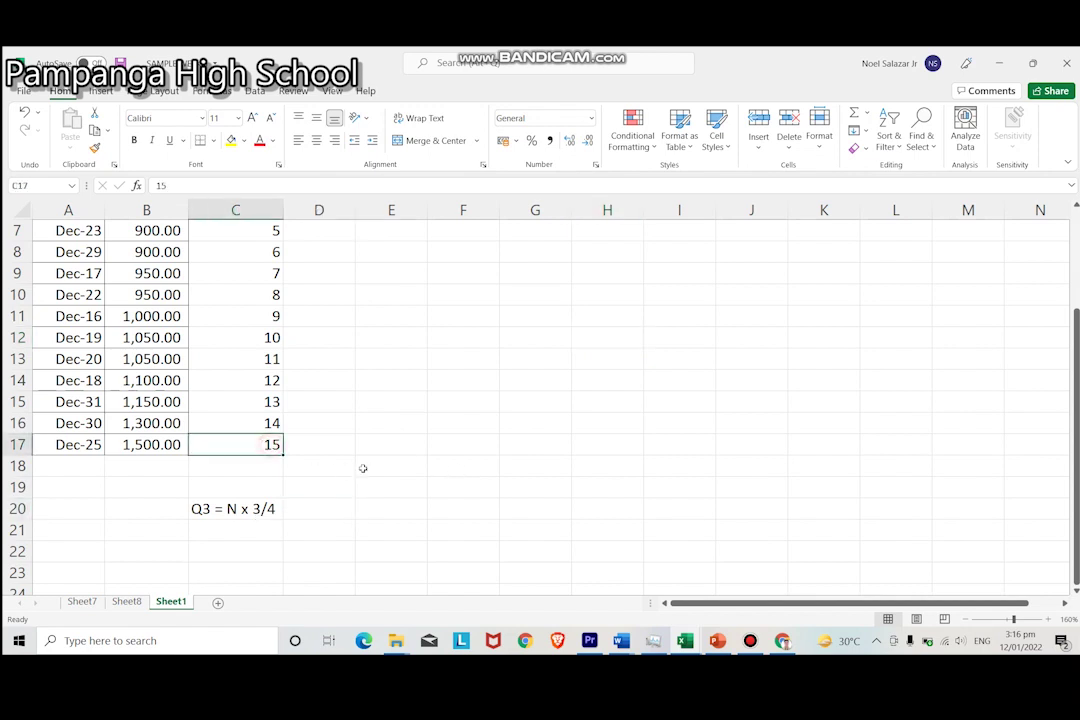
pyautogui.click(317, 507)
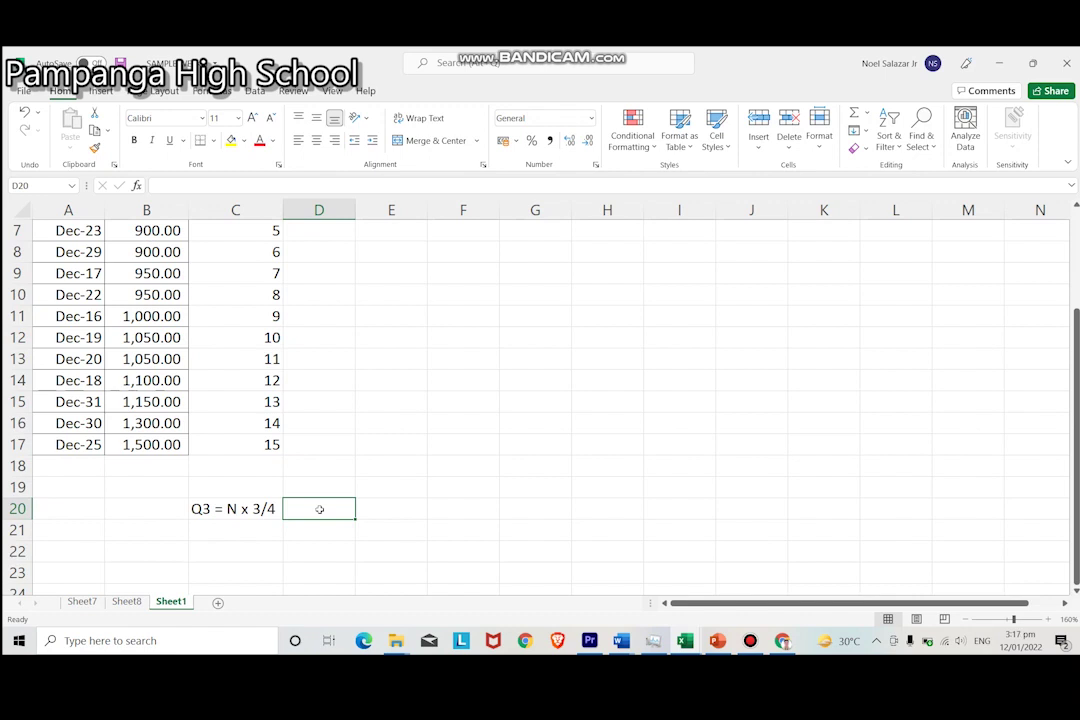
pyautogui.write('=')
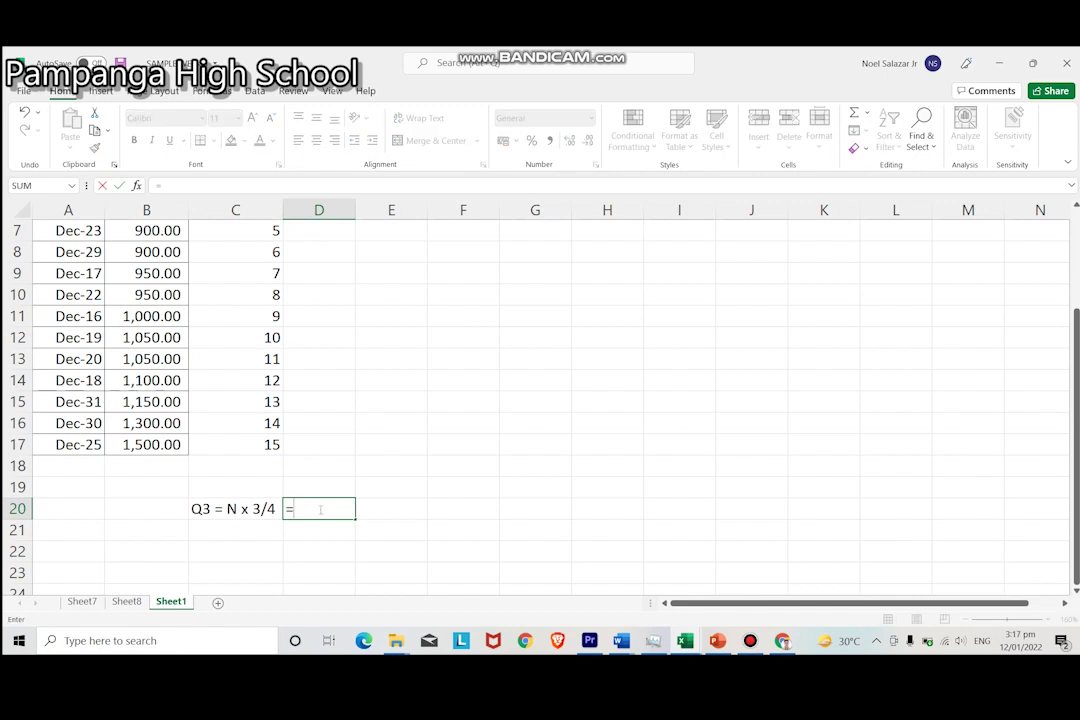
pyautogui.write('15')
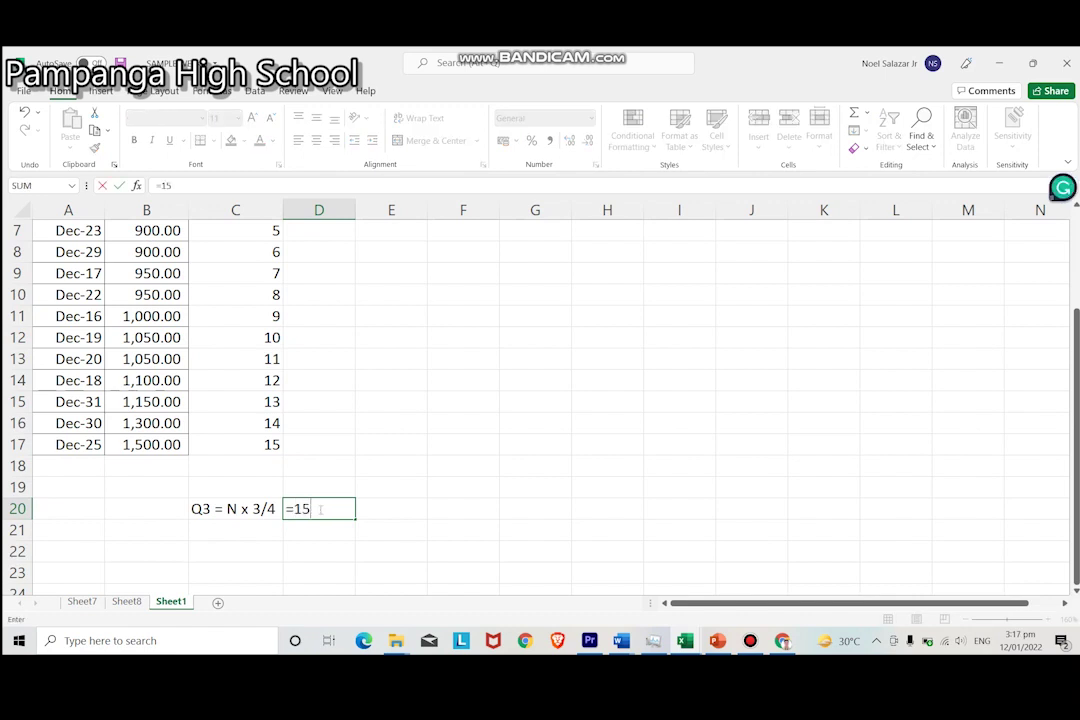
pyautogui.write('*.75')
pyautogui.press('Return')
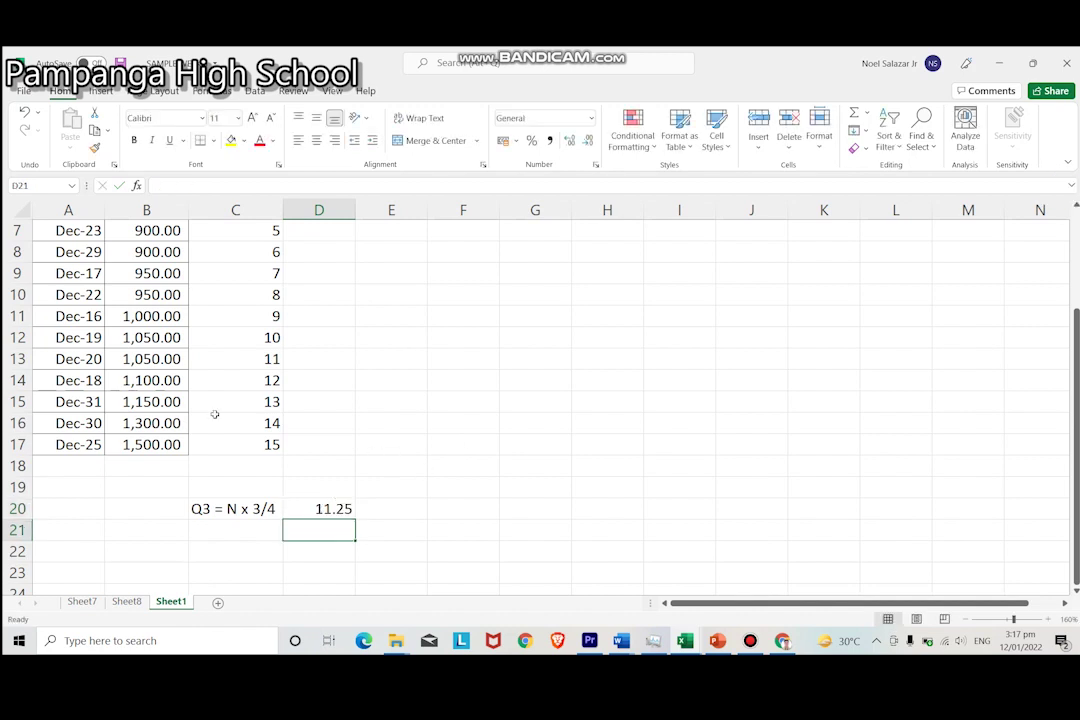
# - Fill the 11th sorted salary row, A13:C13, yellow
pyautogui.moveTo(267, 358); pyautogui.dragTo(48, 357)
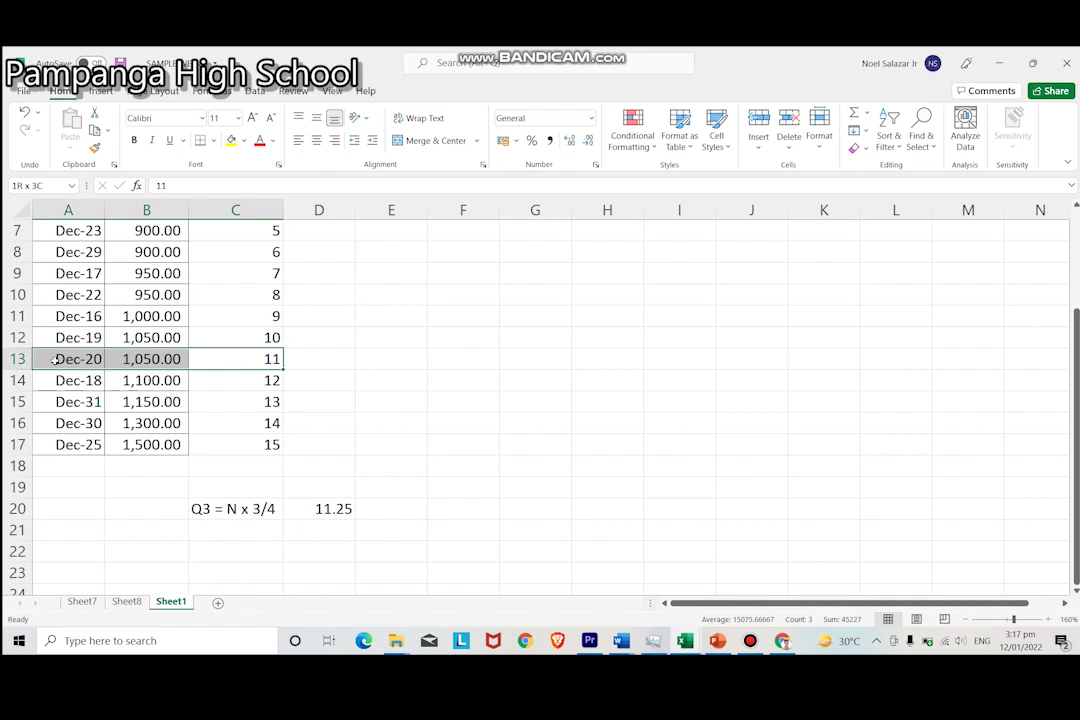
pyautogui.click(231, 140)
pyautogui.click(335, 357)
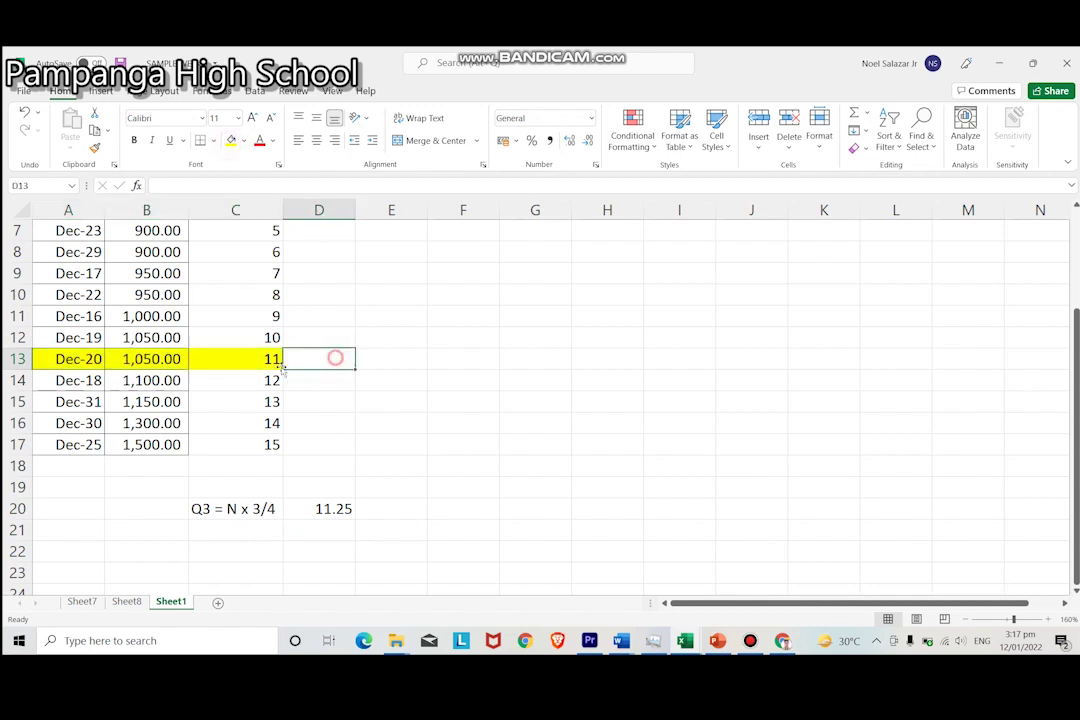
pyautogui.click(150, 358)
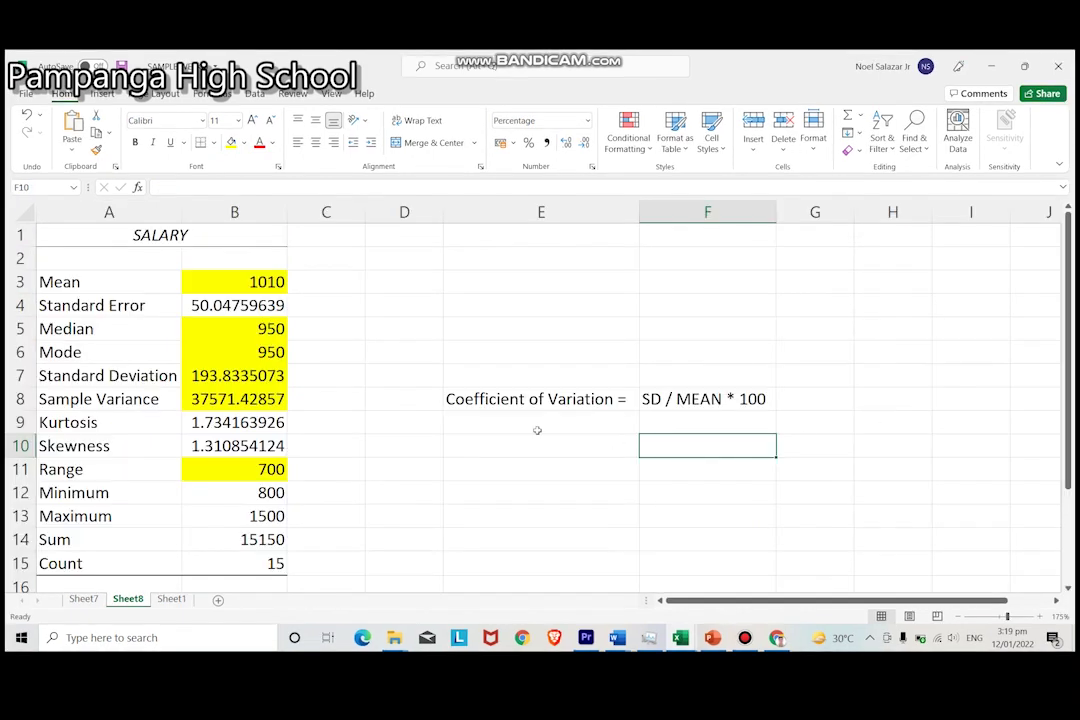
# - Enter =B7/B3 in F10 under the note, giving a coefficient of variation of 19.19%
pyautogui.click(516, 402)
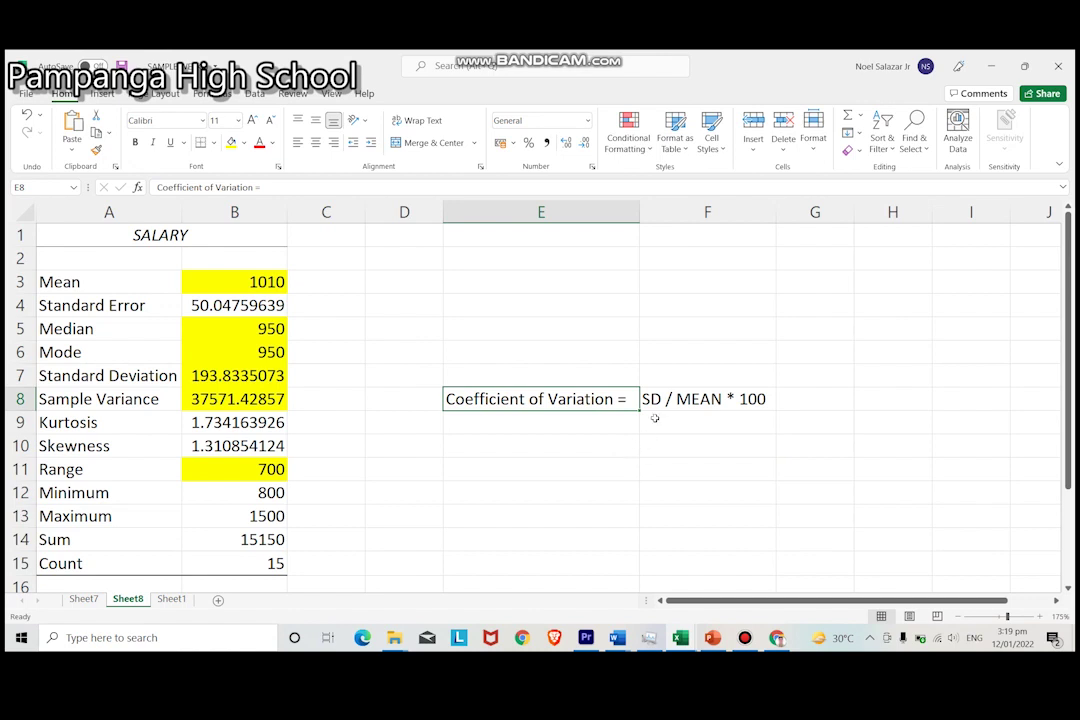
pyautogui.click(236, 374)
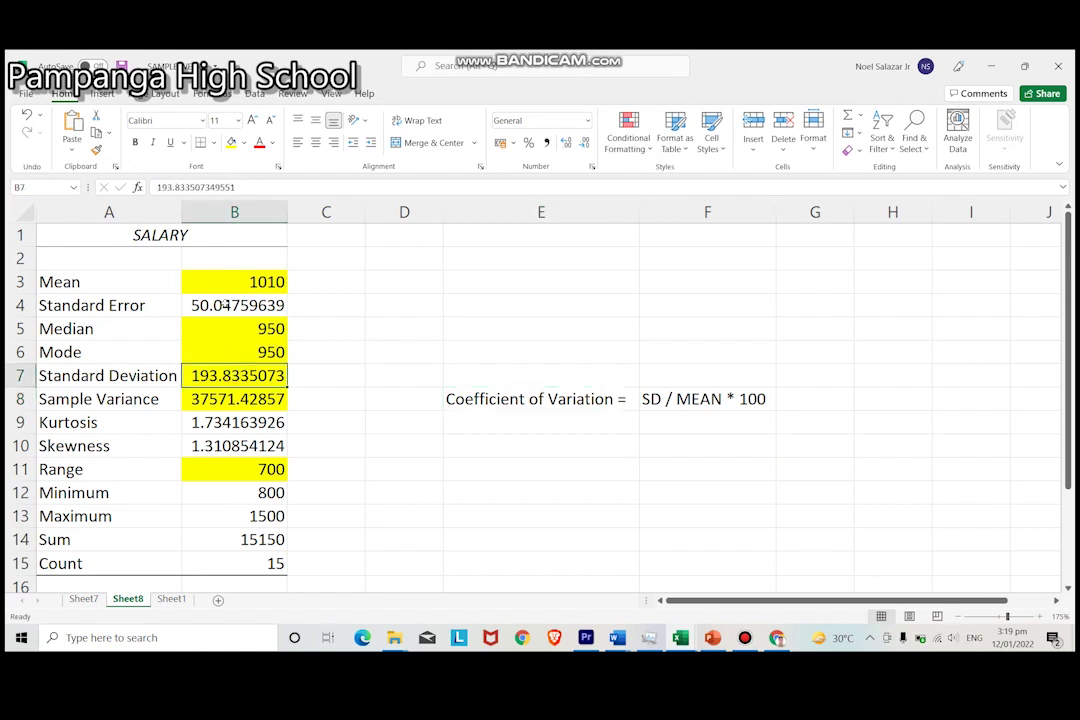
pyautogui.click(228, 282)
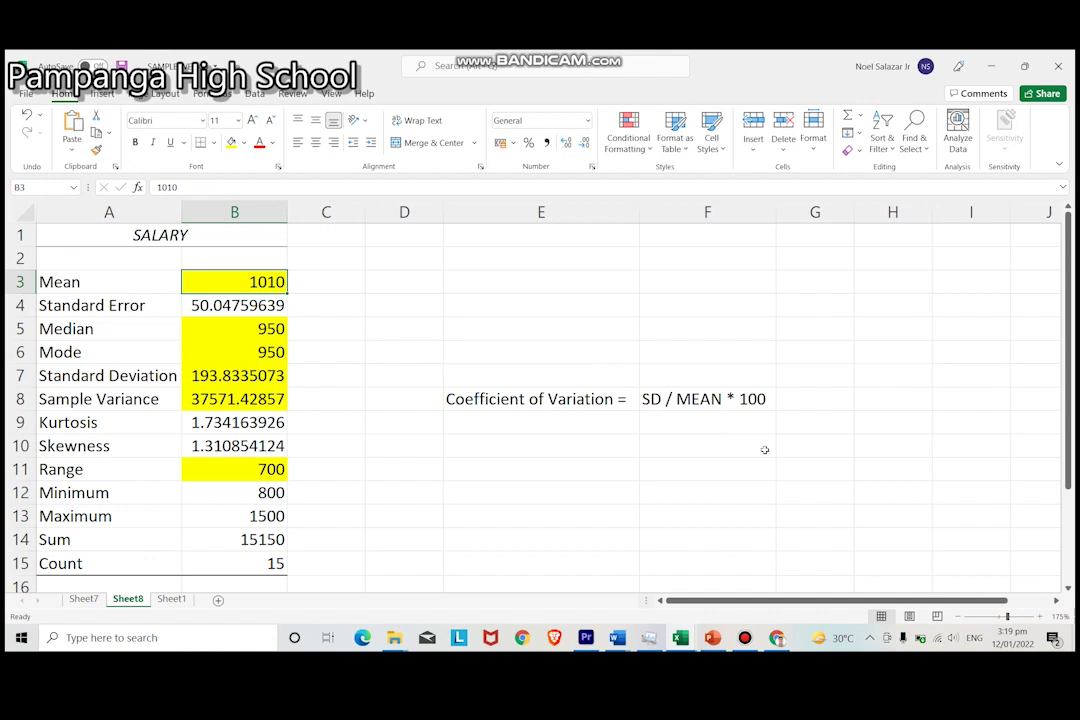
pyautogui.click(708, 440)
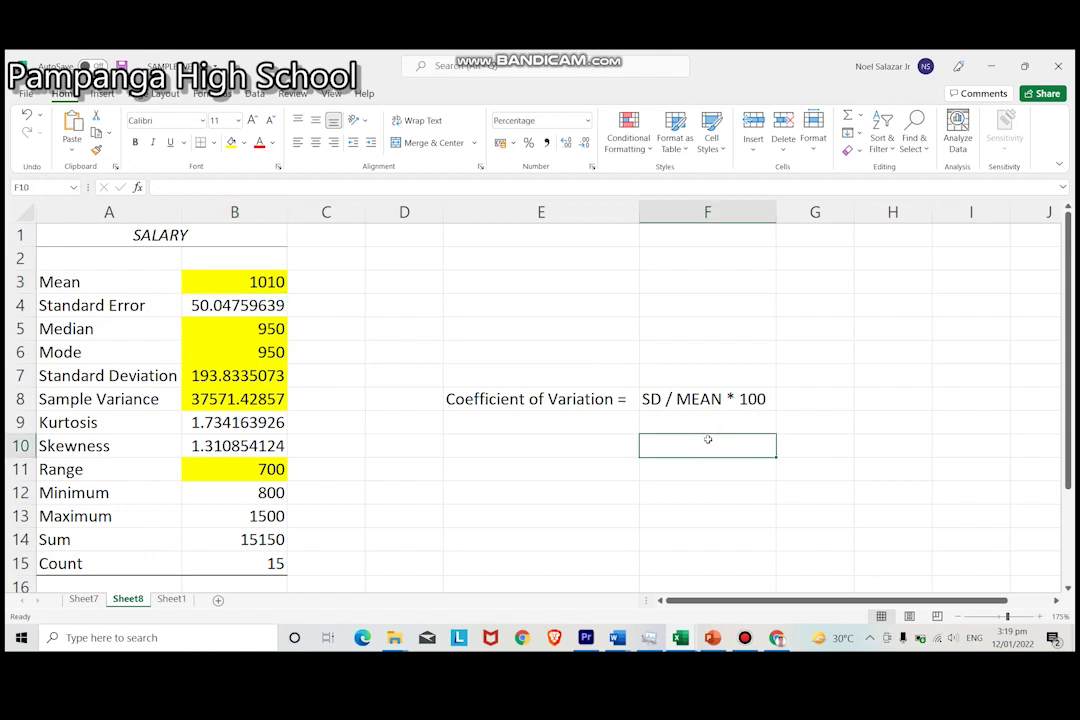
pyautogui.write('=')
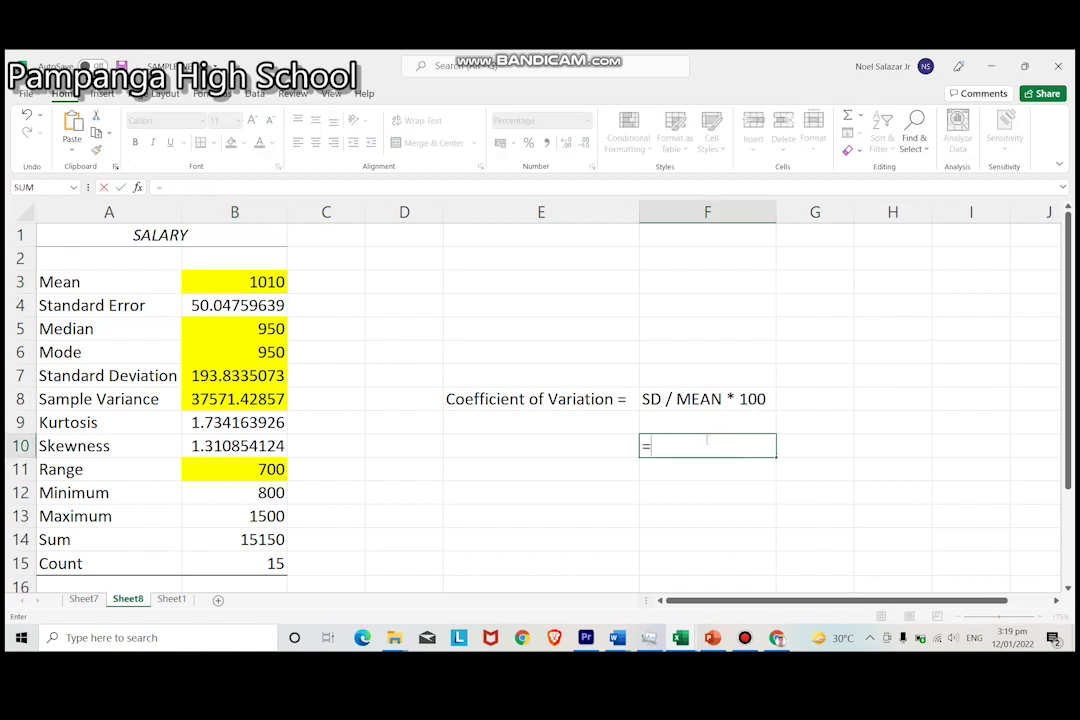
pyautogui.click(229, 374)
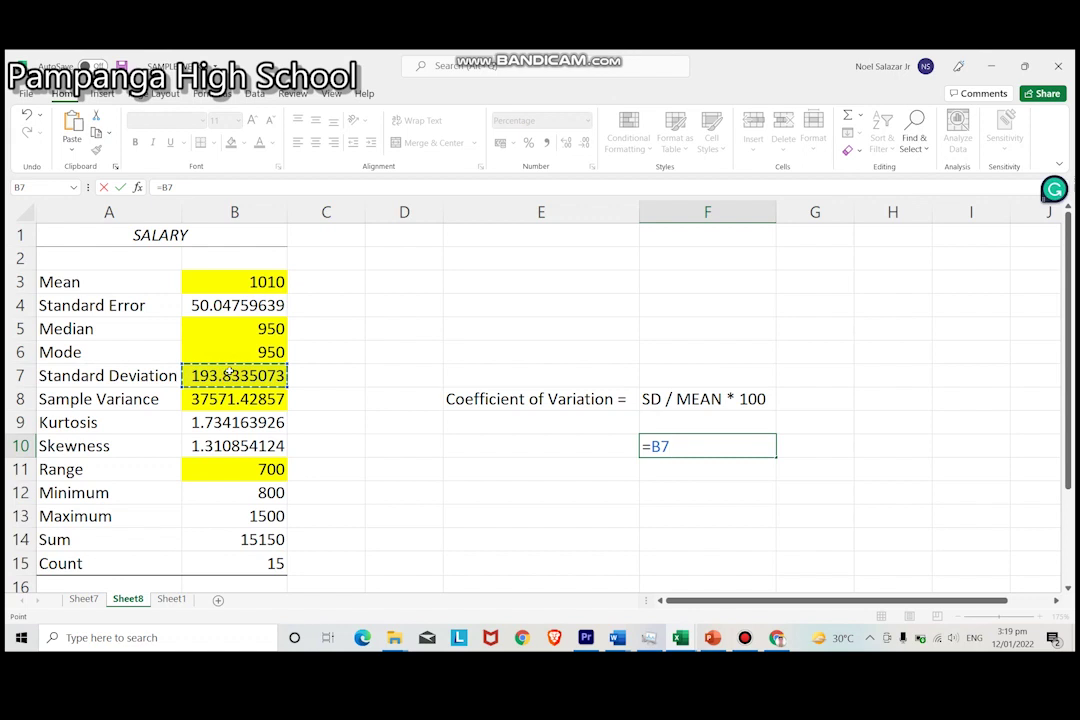
pyautogui.write('/')
pyautogui.click(242, 281)
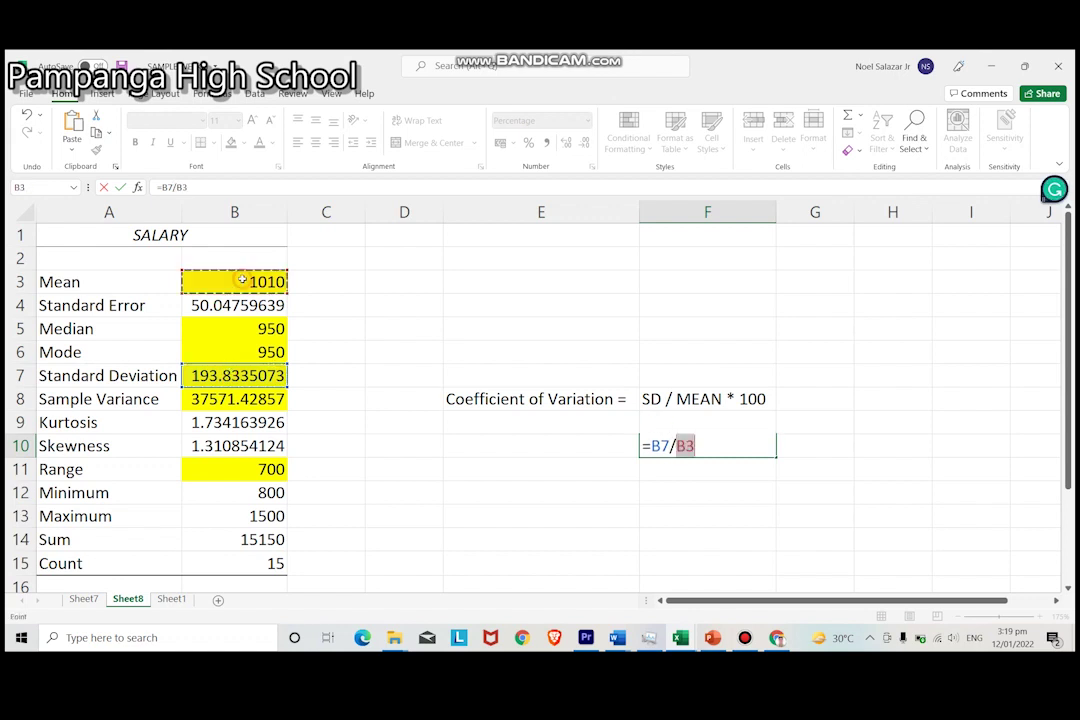
pyautogui.press('Return')
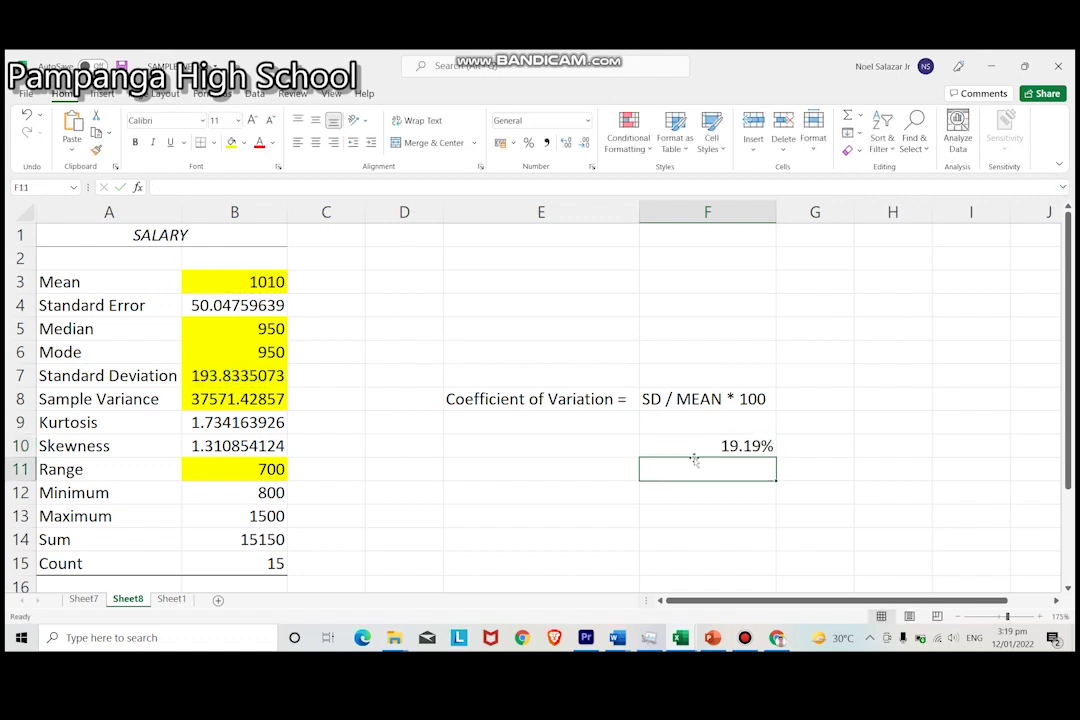